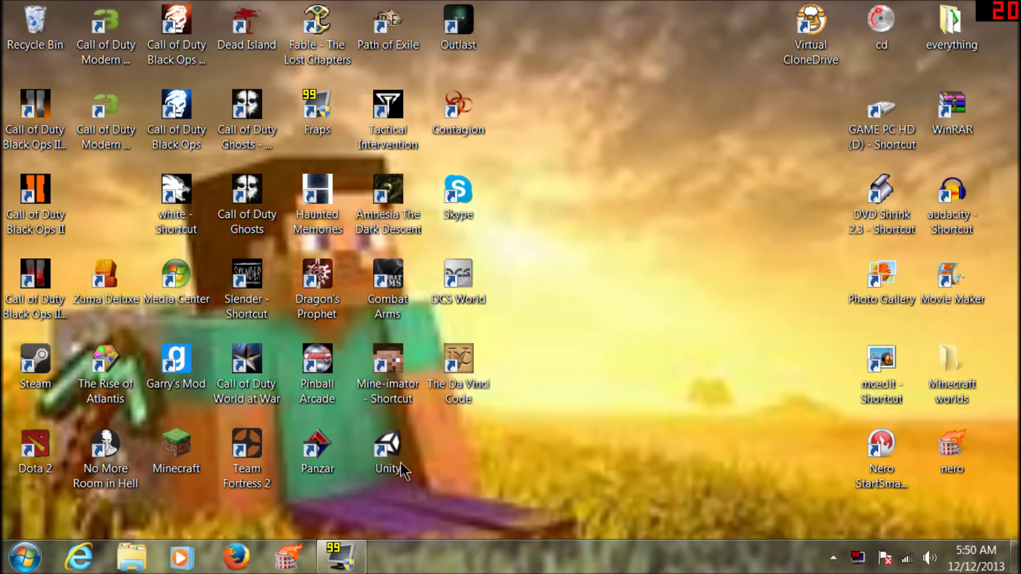
Launch Unity from its desktop shortcut and wait for the Welcome To Unity window
double_click(415, 460)
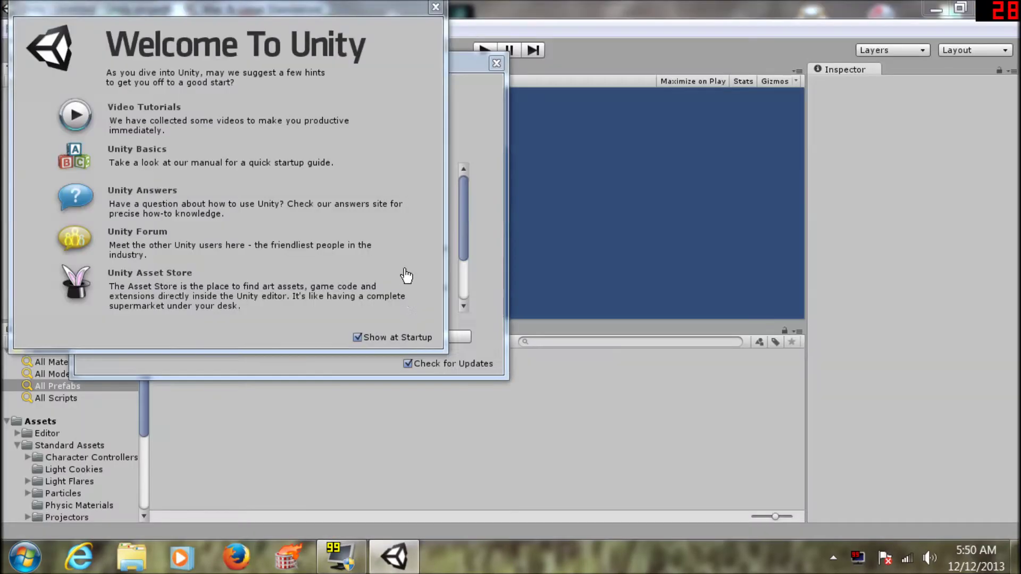
Dismiss the welcome and new-version windows and open the new-project wizard
click(436, 7)
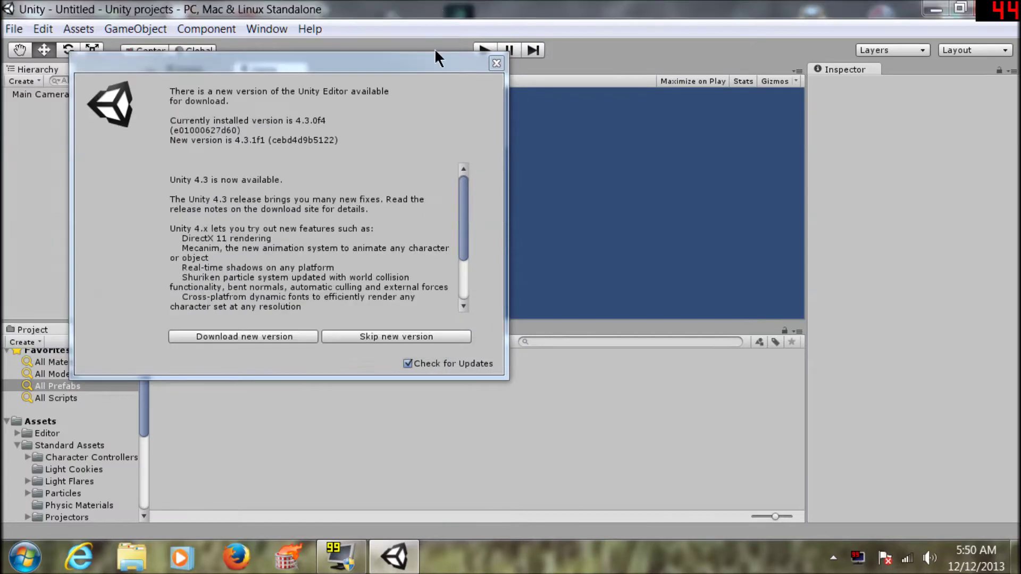
click(500, 65)
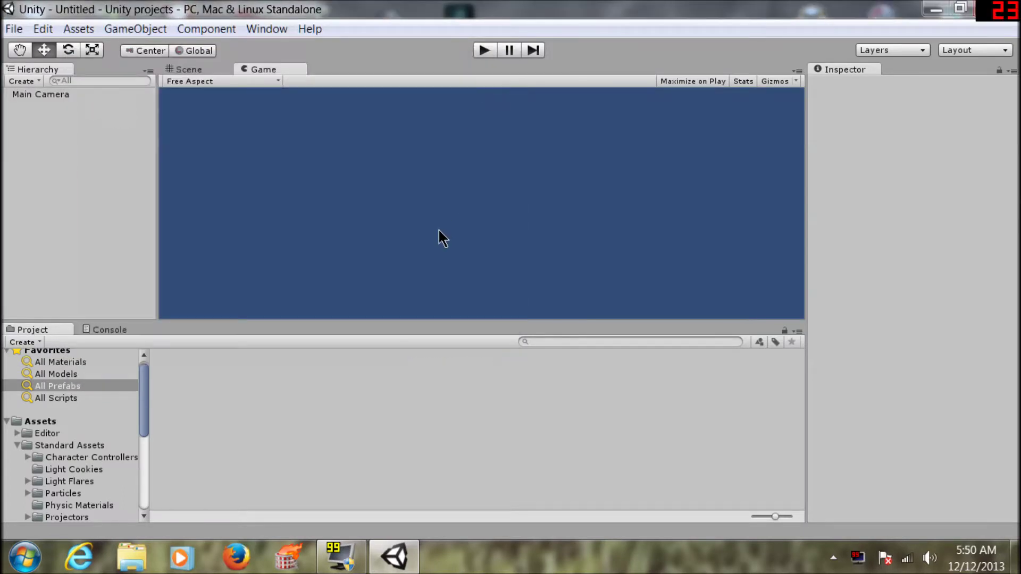
click(15, 28)
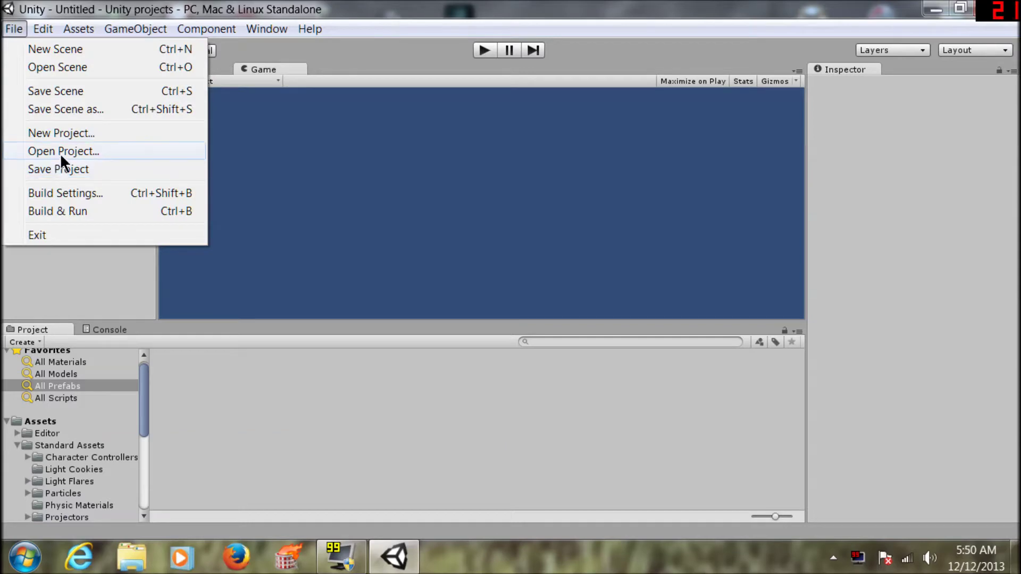
click(59, 153)
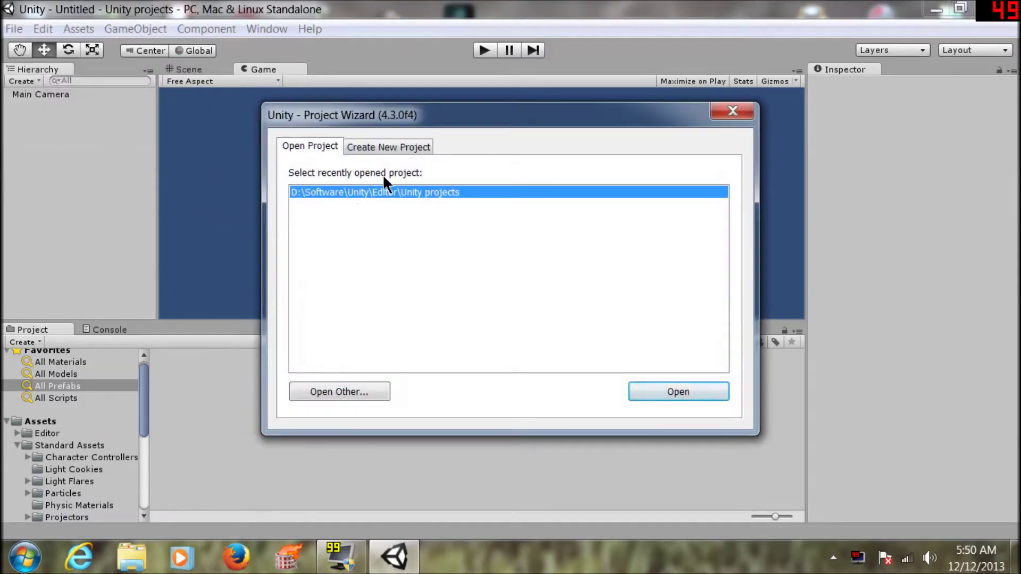
click(397, 154)
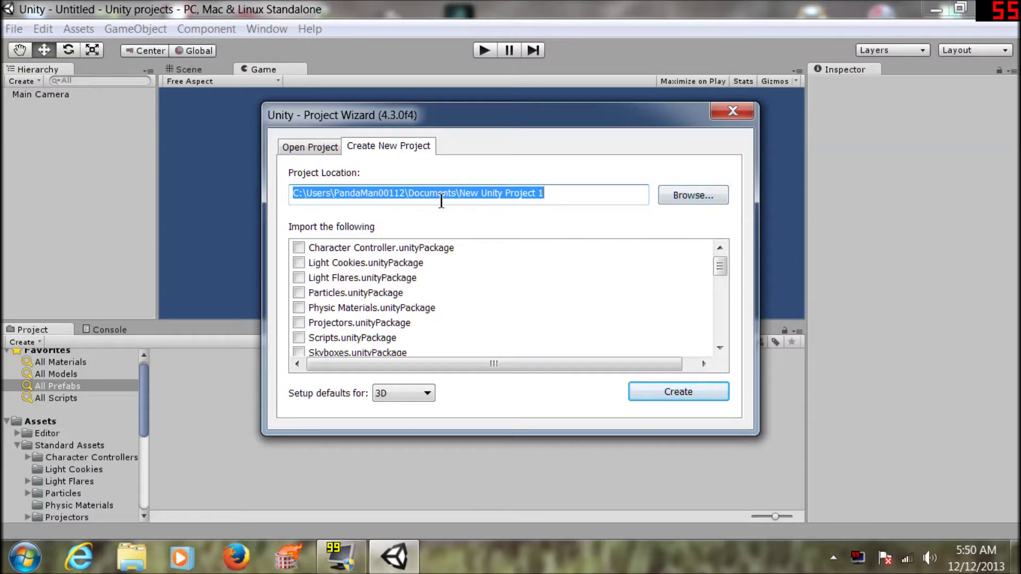
Tick Character Controller, Toon Shading, Projectors, Scripts and Terrain Assets, then create the project
click(301, 248)
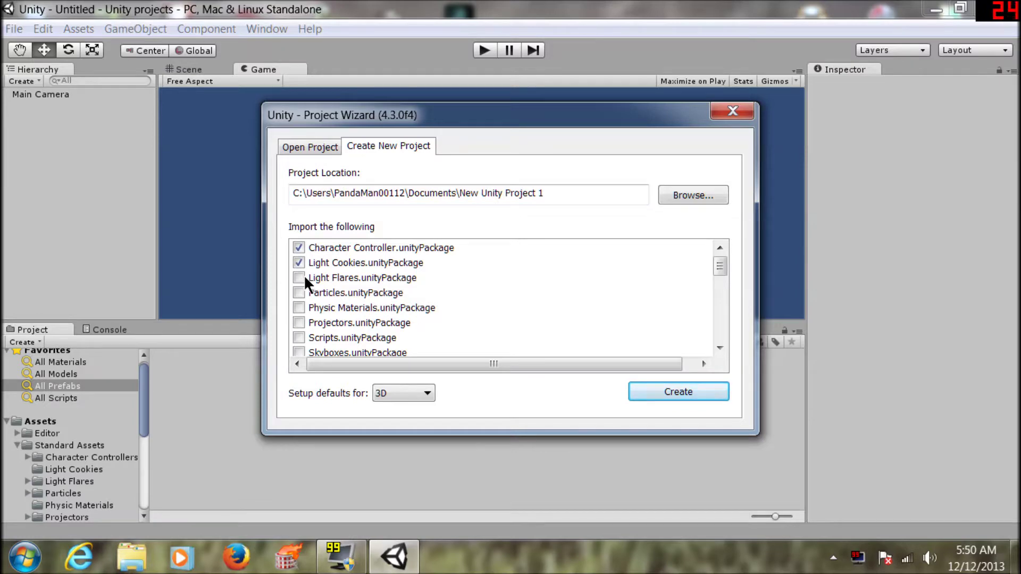
scroll(299, 293, down, 1)
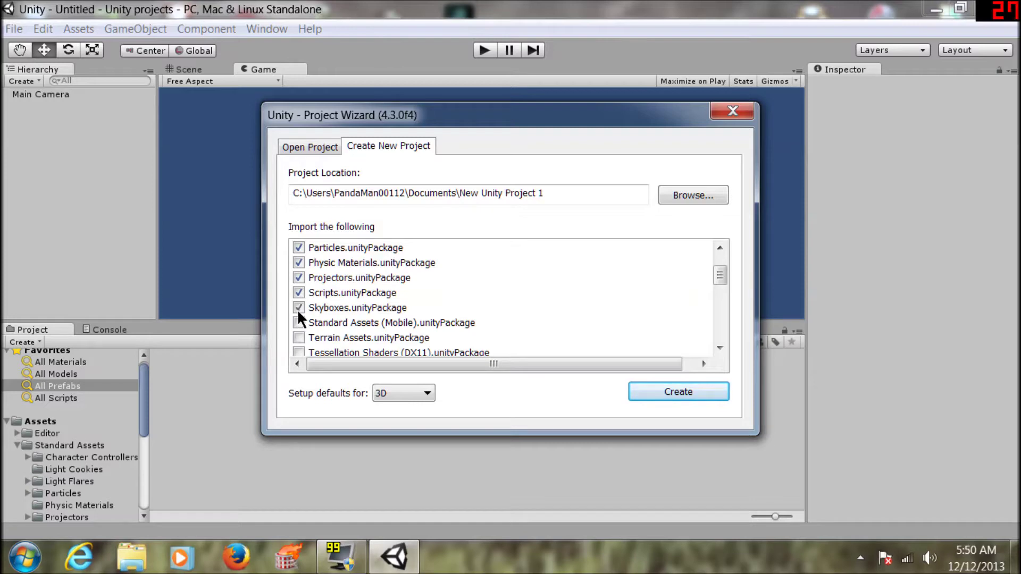
scroll(296, 319, down, 2)
scroll(299, 308, up, 1)
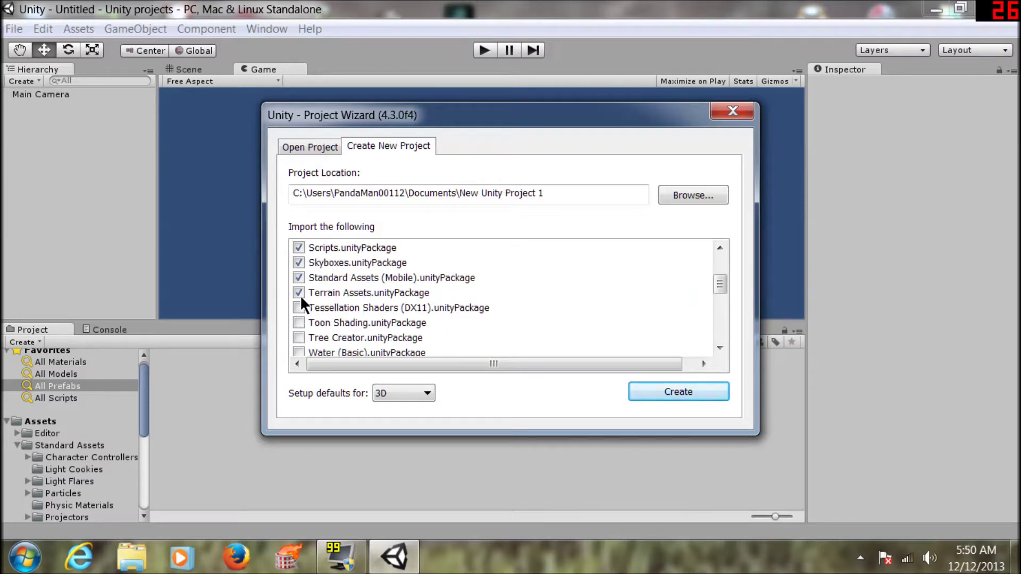
click(299, 322)
scroll(300, 329, down, 1)
scroll(302, 308, down, 1)
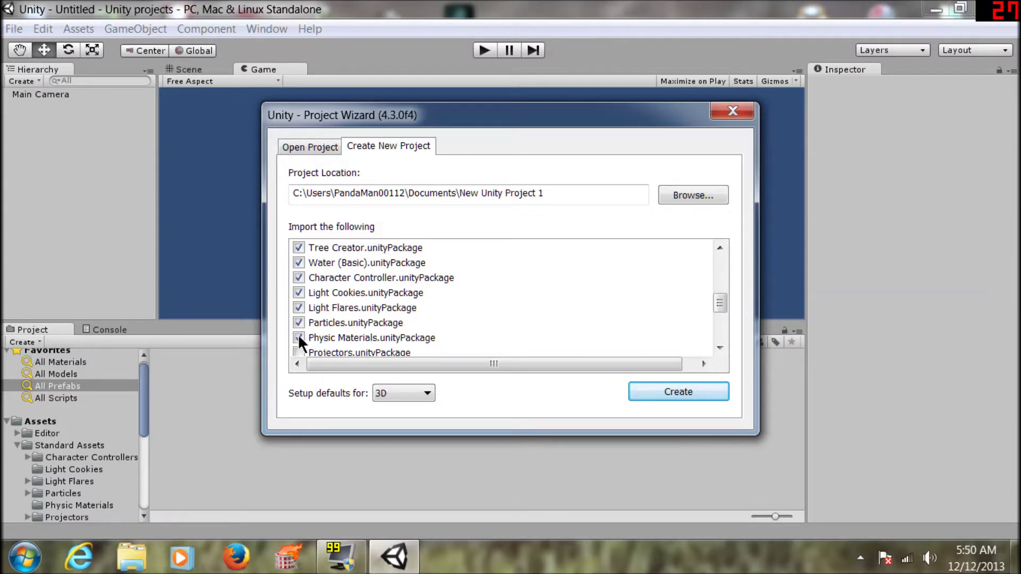
scroll(300, 335, down, 1)
scroll(302, 311, down, 1)
click(299, 263)
click(299, 278)
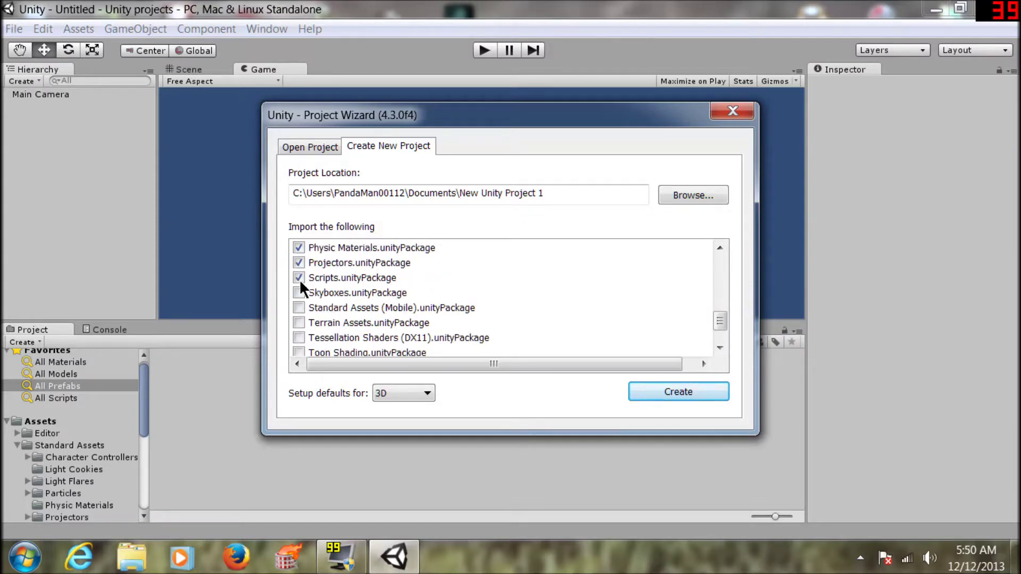
click(299, 323)
scroll(298, 325, down, 1)
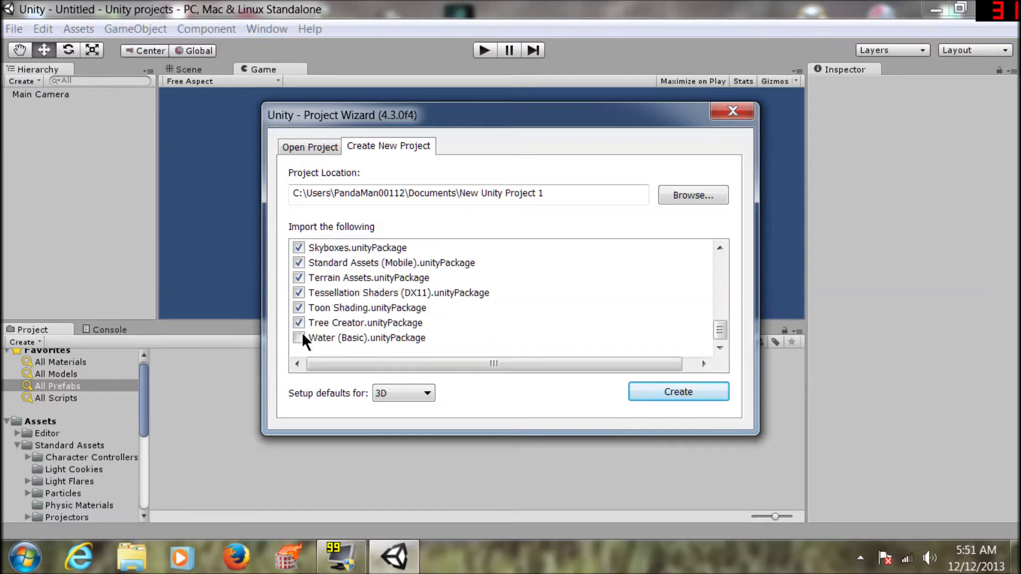
click(674, 390)
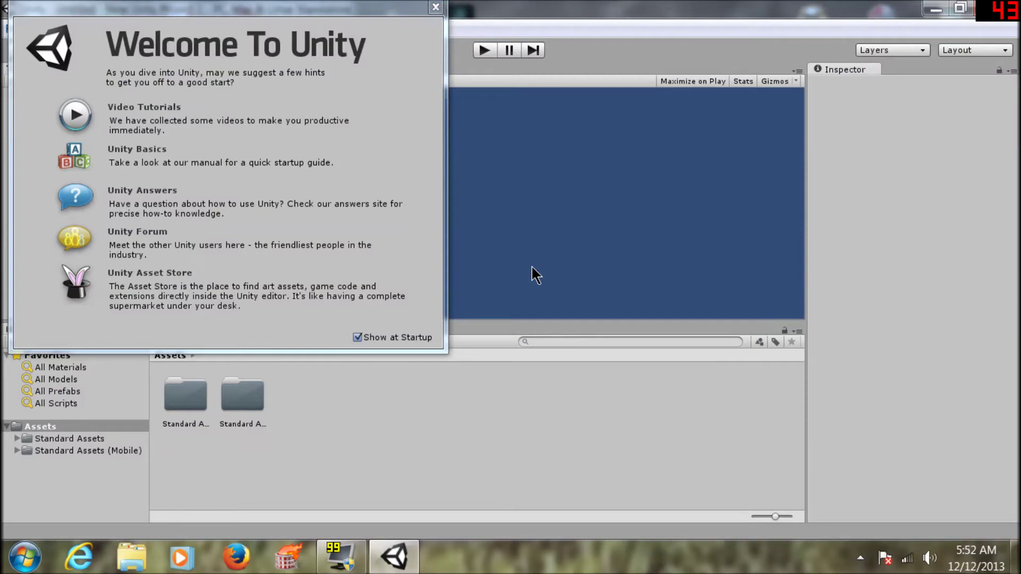
Close the welcome window and show the scene's Render Settings
click(436, 7)
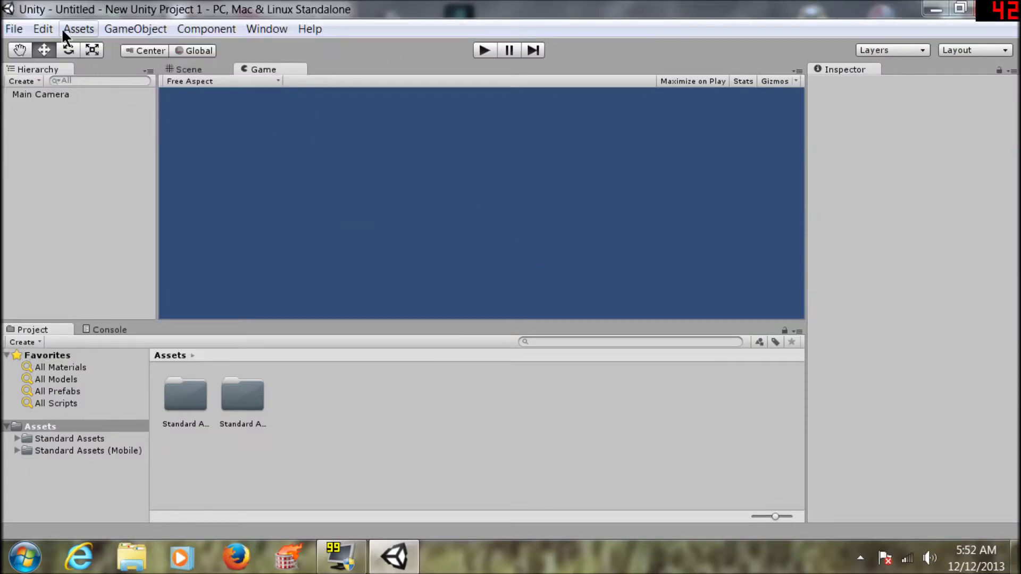
click(44, 29)
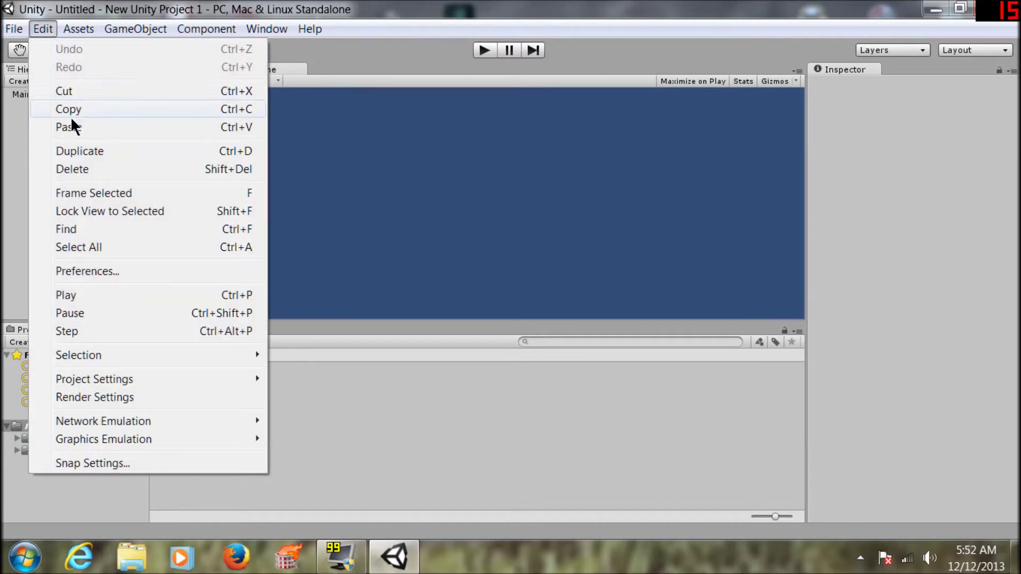
click(95, 397)
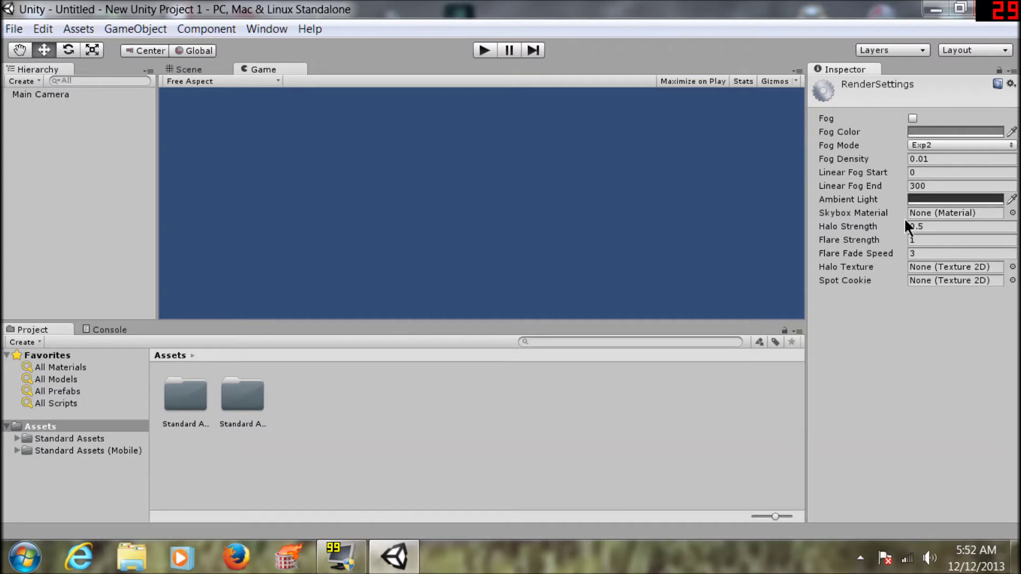
Set the Skybox Material to Sunny2 Skybox
click(1012, 213)
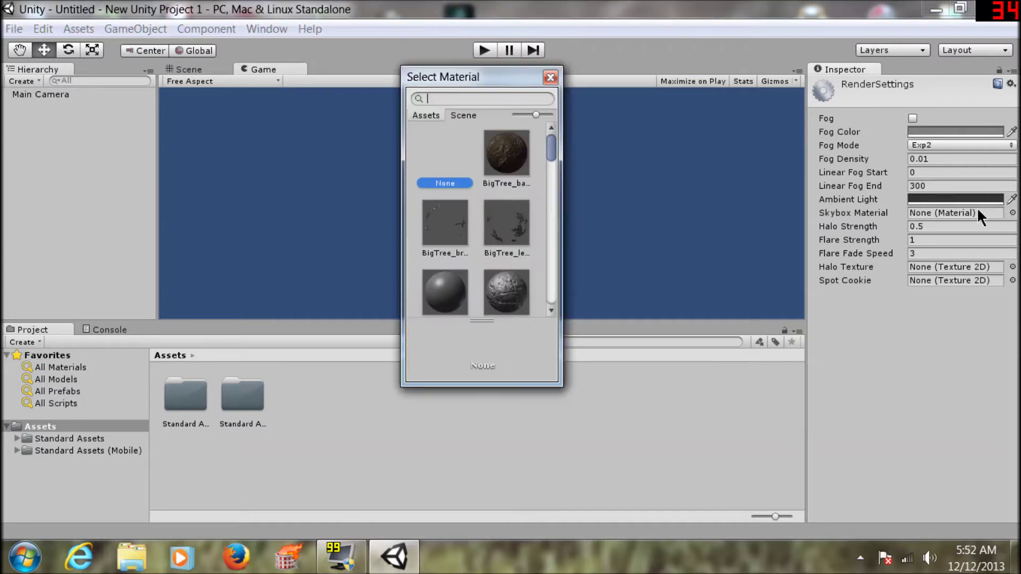
scroll(484, 221, down, 1)
scroll(484, 221, down, 1)
scroll(485, 224, down, 1)
scroll(487, 231, down, 1)
scroll(485, 224, down, 1)
scroll(486, 223, down, 1)
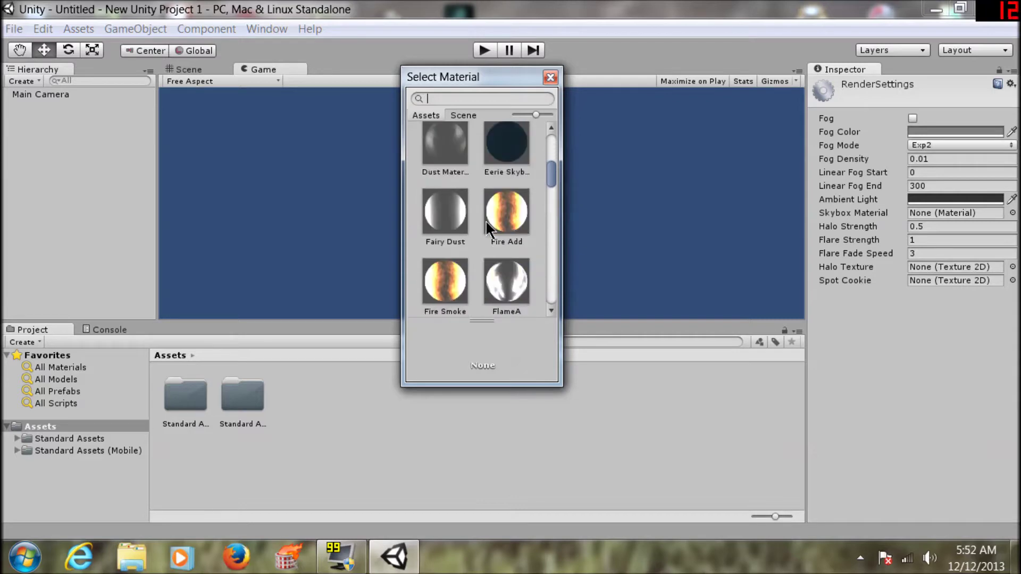
scroll(490, 216, down, 1)
scroll(490, 216, down, 1)
scroll(490, 216, down, 1)
scroll(490, 216, down, 1)
scroll(489, 217, down, 1)
scroll(490, 218, down, 1)
scroll(489, 218, down, 1)
scroll(489, 218, down, 1)
scroll(489, 215, down, 1)
scroll(489, 215, down, 2)
scroll(490, 215, down, 1)
scroll(489, 215, down, 1)
scroll(490, 216, down, 1)
scroll(489, 216, down, 2)
scroll(490, 216, down, 1)
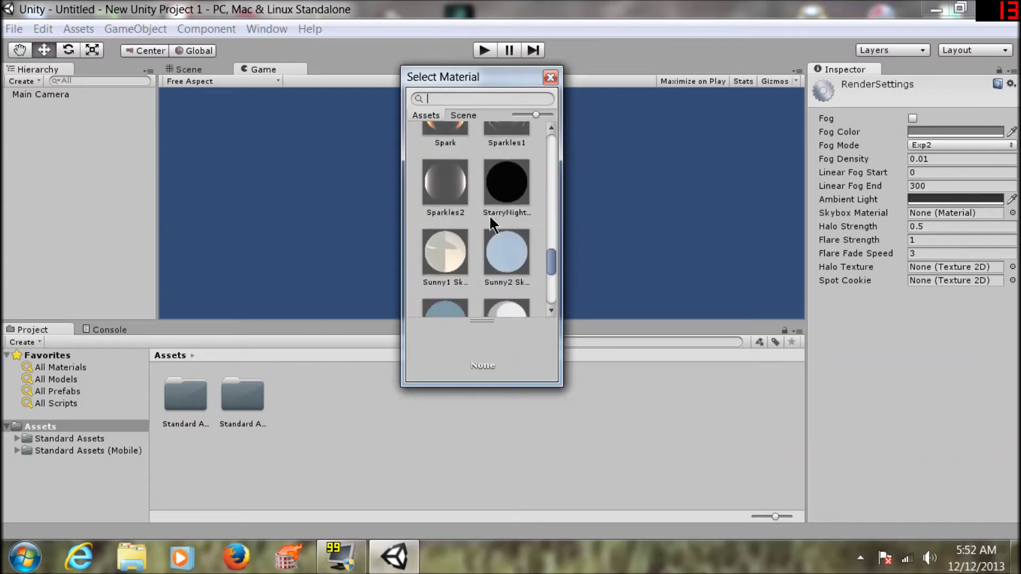
scroll(500, 215, down, 1)
click(506, 219)
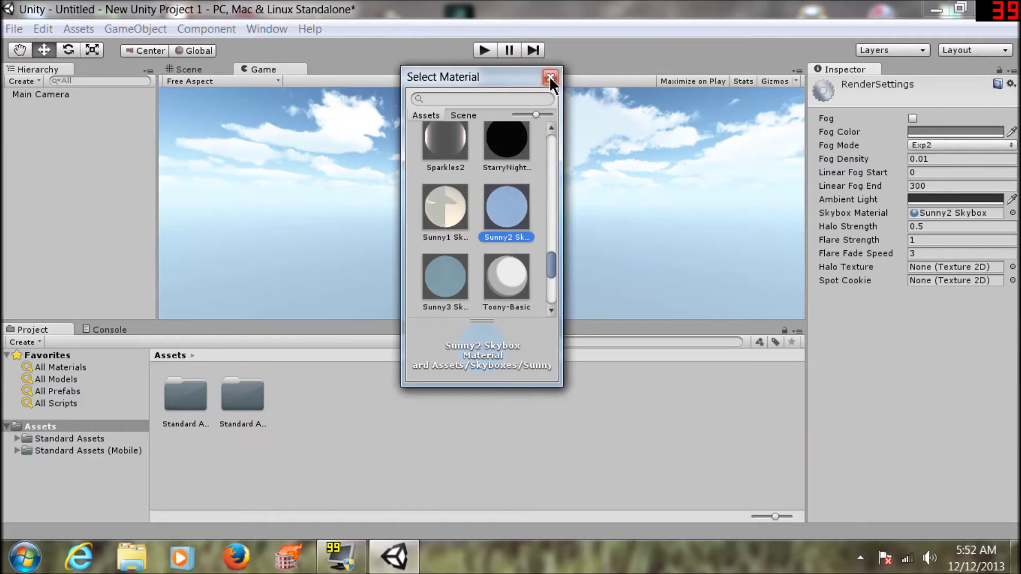
click(550, 77)
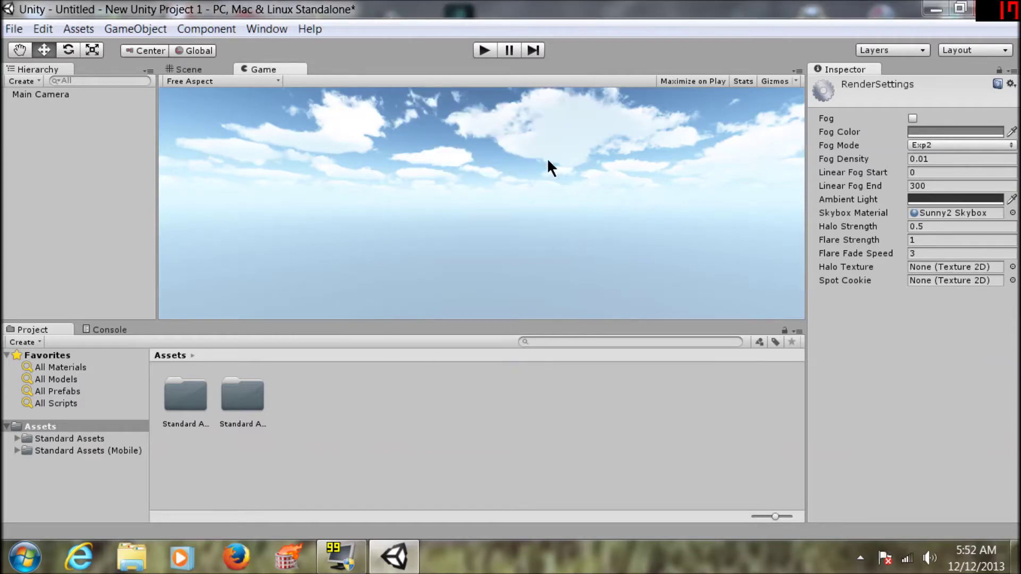
click(180, 70)
mouse_move(298, 215)
alt+mouse_down()
mouse_move(371, 193)
mouse_move(598, 59)
mouse_move(757, 554)
mouse_move(524, 515)
mouse_move(315, 436)
mouse_move(170, 507)
mouse_move(273, 228)
mouse_move(252, 197)
alt+mouse_up()
Create a Plane and drag it down to a Y position of about 0.26
click(145, 28)
mouse_move(158, 67)
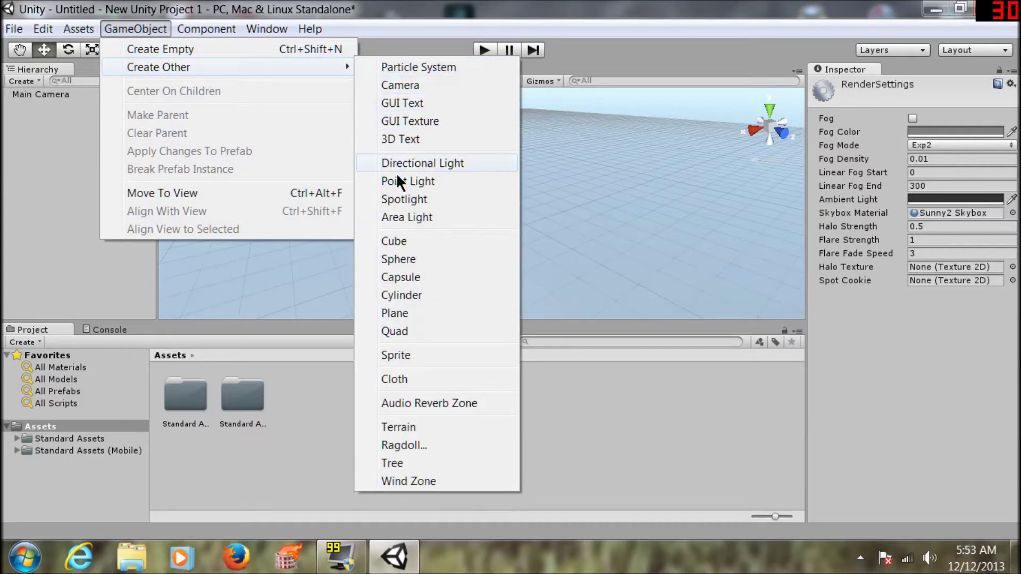
click(398, 315)
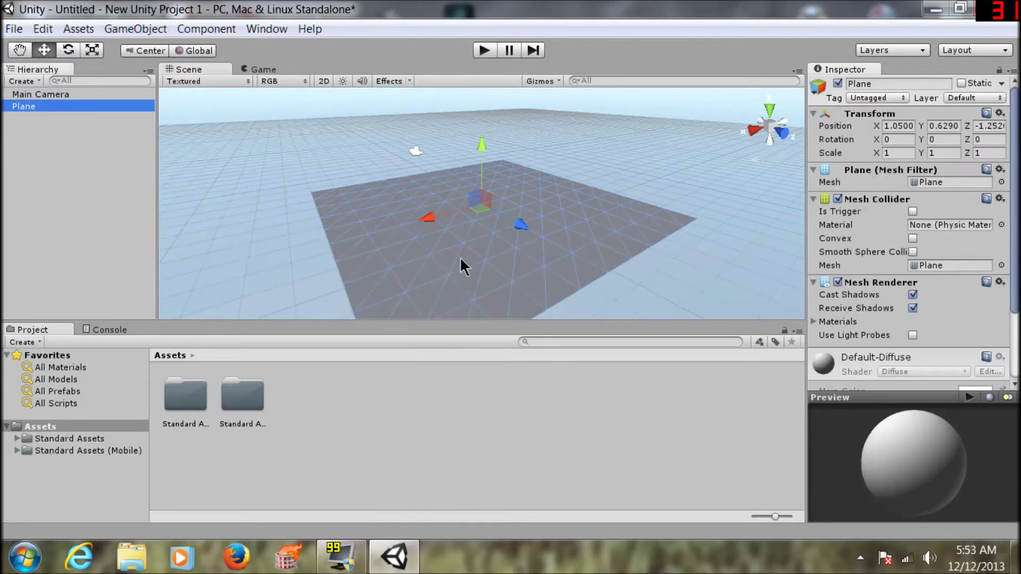
drag(481, 143, 450, 186)
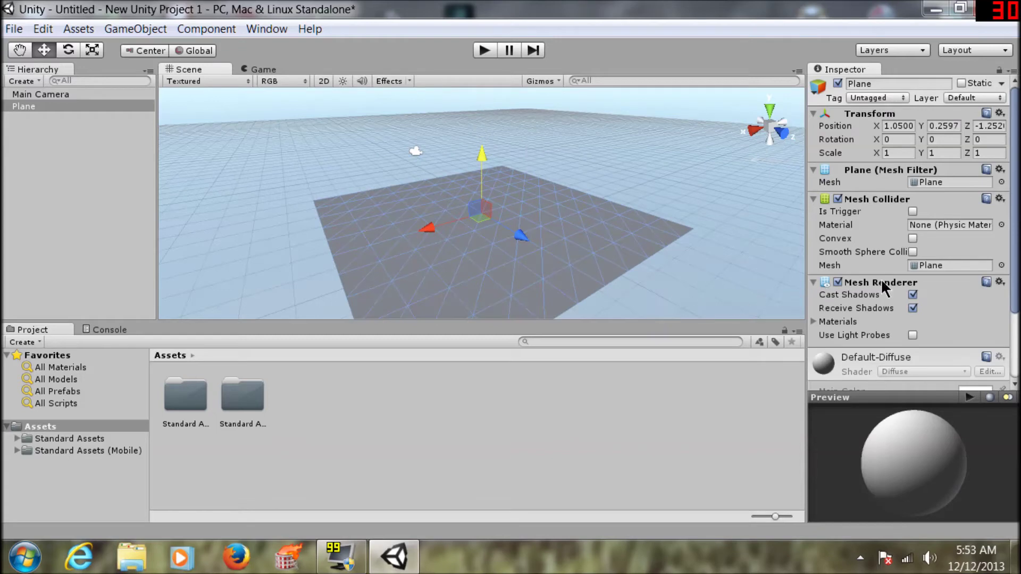
click(667, 341)
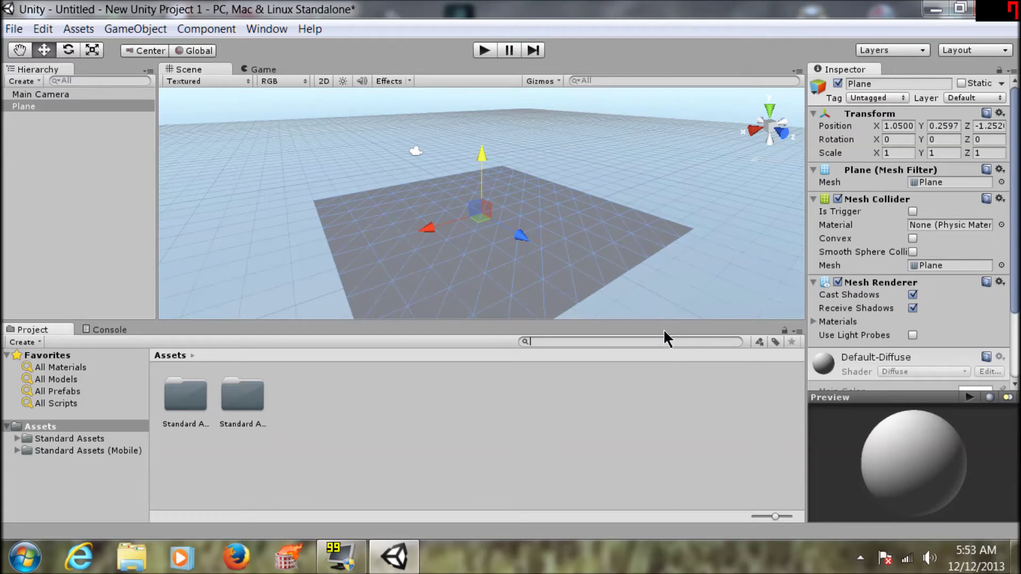
Search 'grass' and drag the Grass (Hill) texture onto the Plane
text(gr)
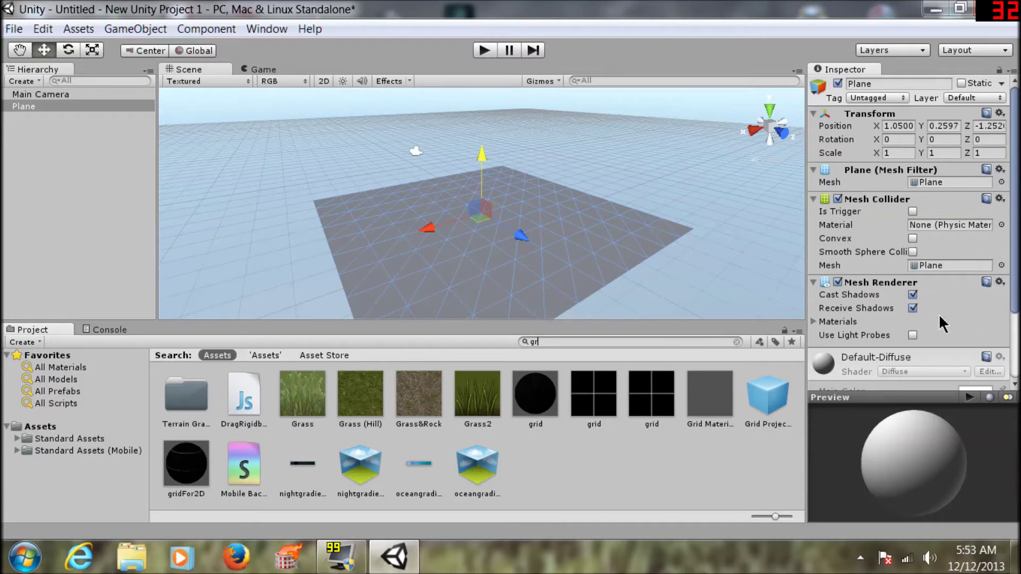
text(ass)
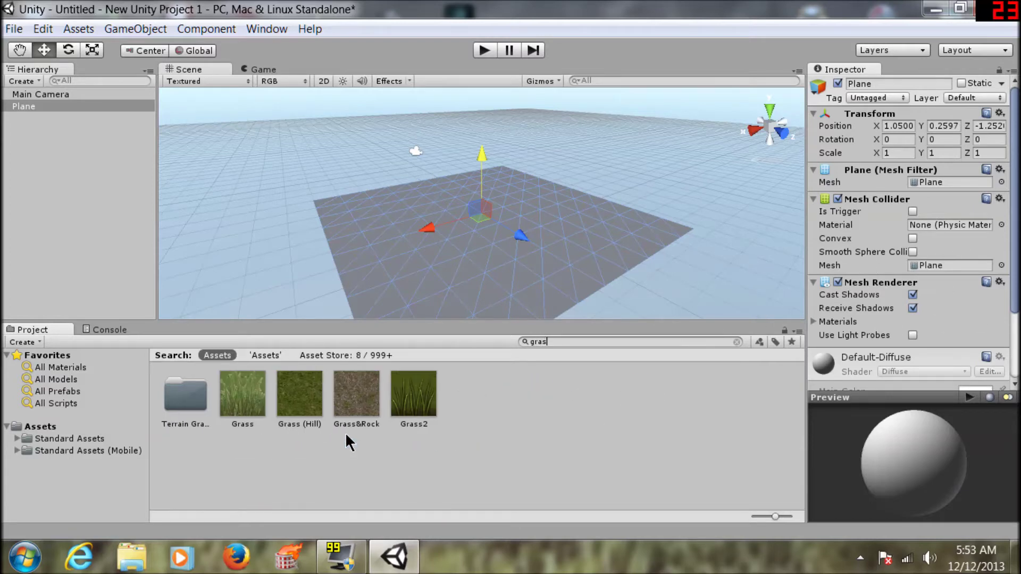
click(301, 408)
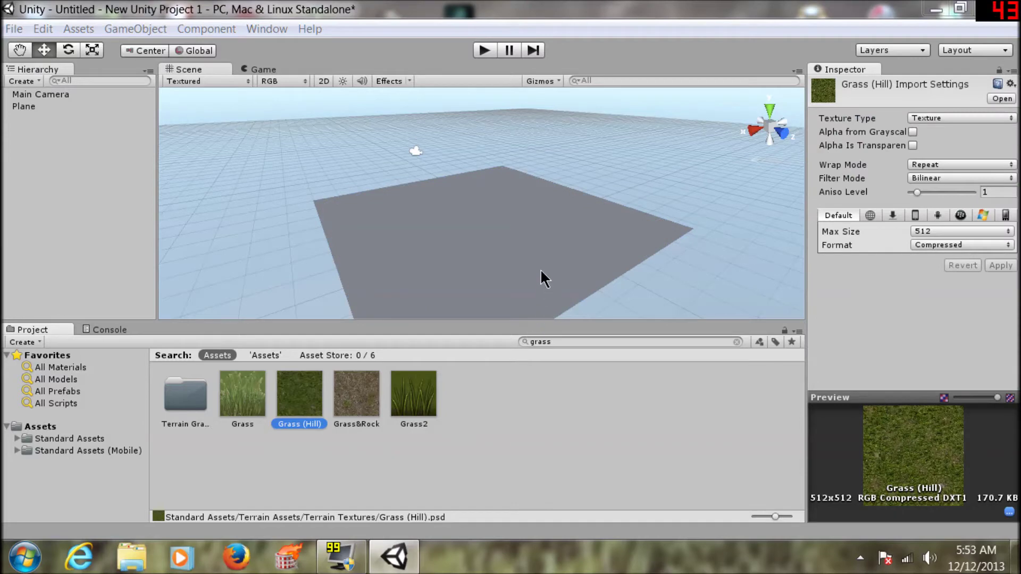
mouse_move(319, 407)
mouse_down()
mouse_move(340, 372)
mouse_move(438, 277)
mouse_up()
mouse_move(528, 233)
alt+mouse_down()
mouse_move(525, 199)
mouse_move(479, 229)
mouse_move(462, 278)
mouse_move(489, 276)
mouse_move(446, 222)
alt+mouse_up()
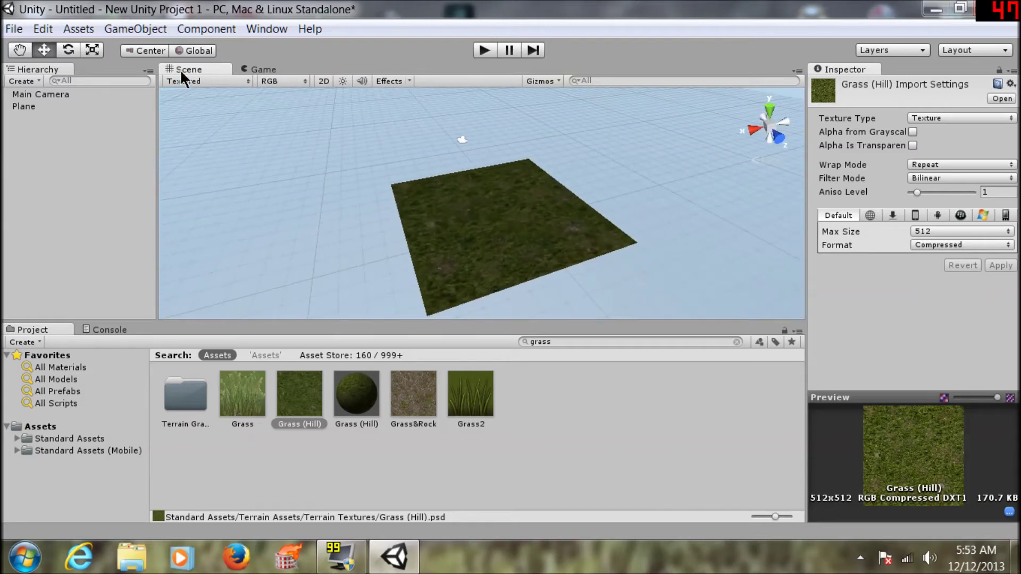
click(155, 27)
mouse_move(158, 67)
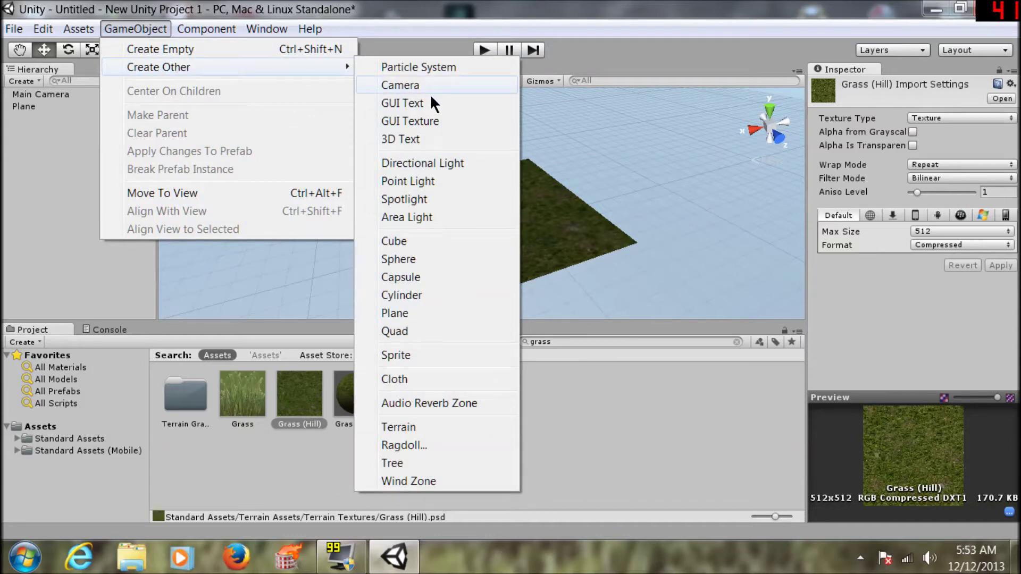
Add a Point Light and position it above the grass plane
click(410, 183)
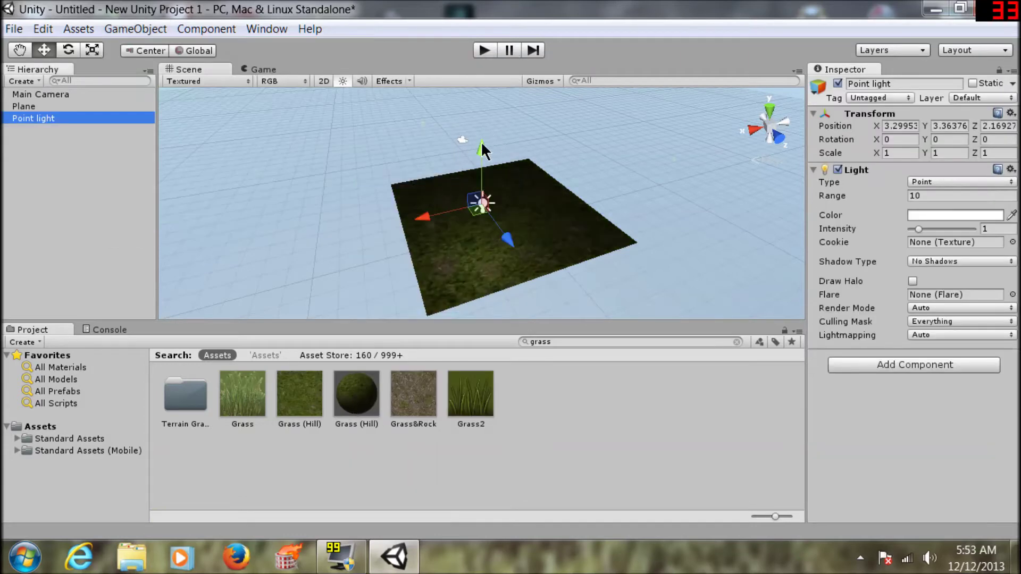
drag(478, 147, 464, 127)
drag(440, 180, 671, 181)
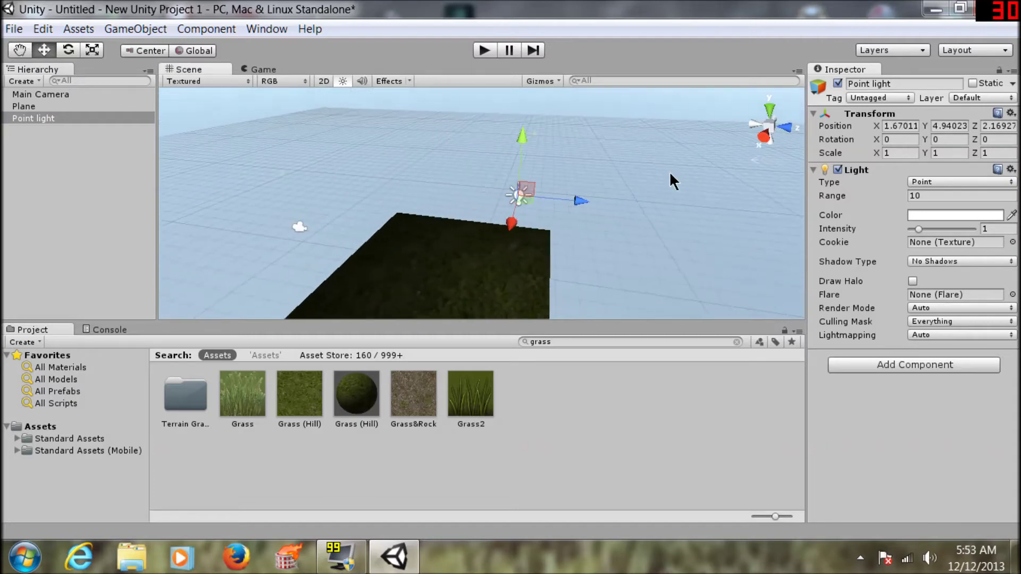
mouse_move(581, 202)
mouse_down()
mouse_move(509, 196)
mouse_move(519, 232)
mouse_up()
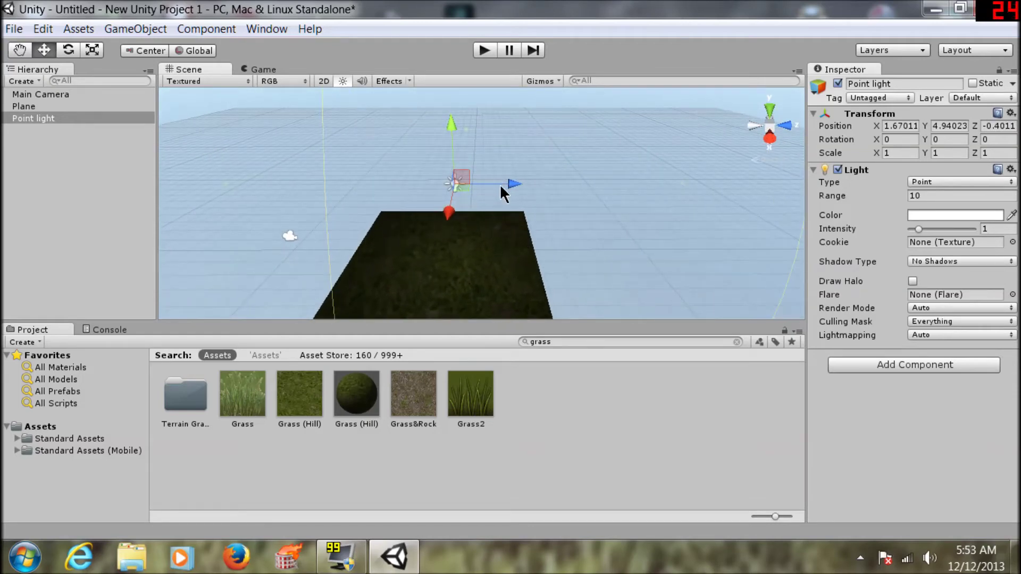
drag(516, 184, 507, 187)
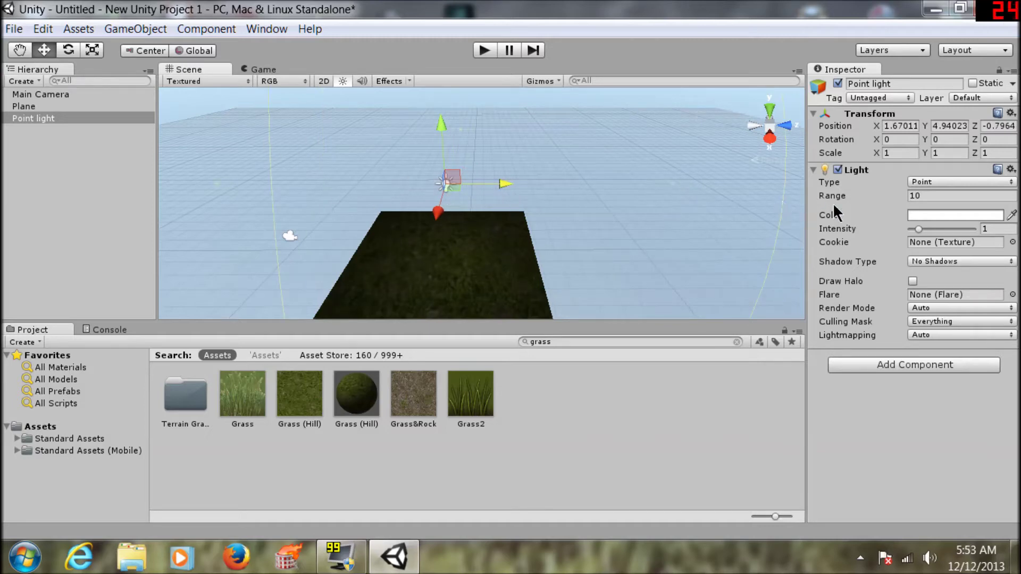
Set the Point Light's Range to 800 and clear the 'grass' project search
click(938, 194)
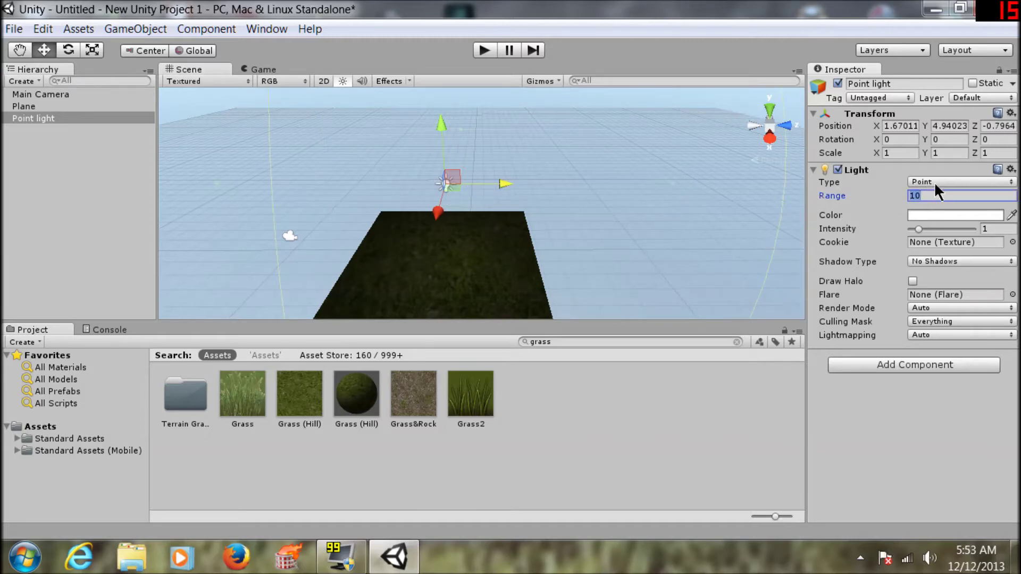
text(8)
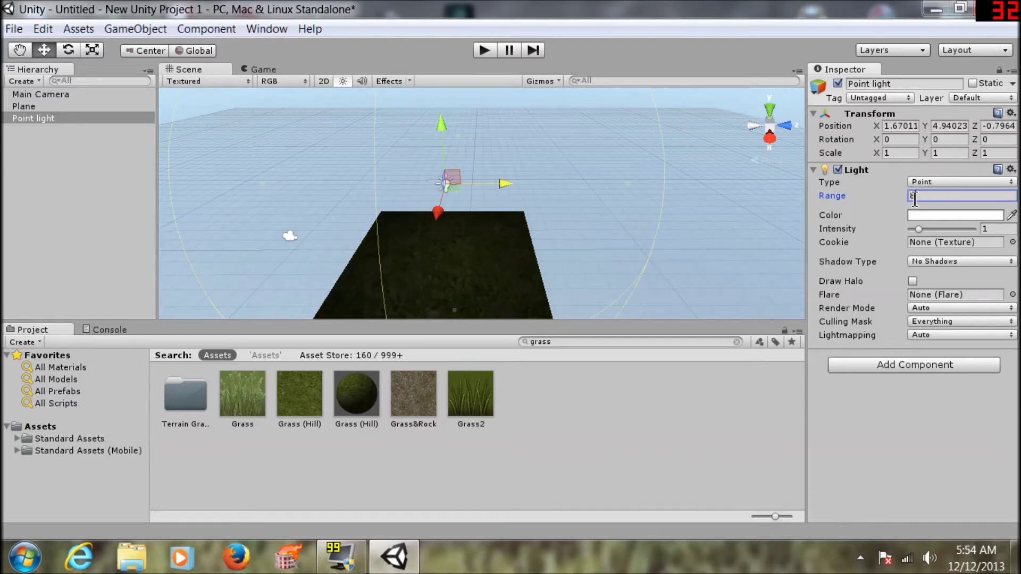
text(00)
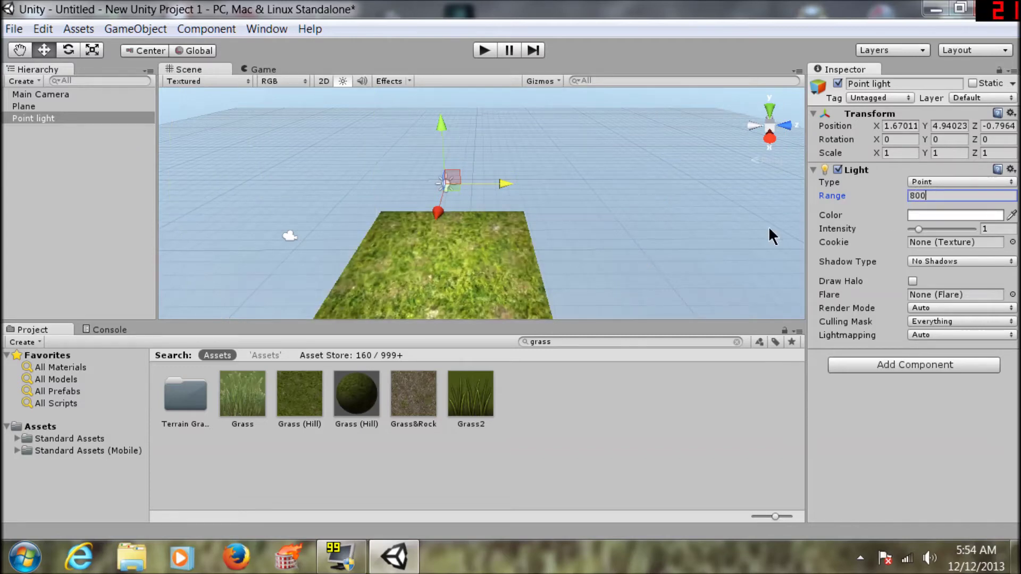
alt+drag(678, 217, 628, 247)
click(613, 343)
key(BackSpace)
key(BackSpace)
key(BackSpace)
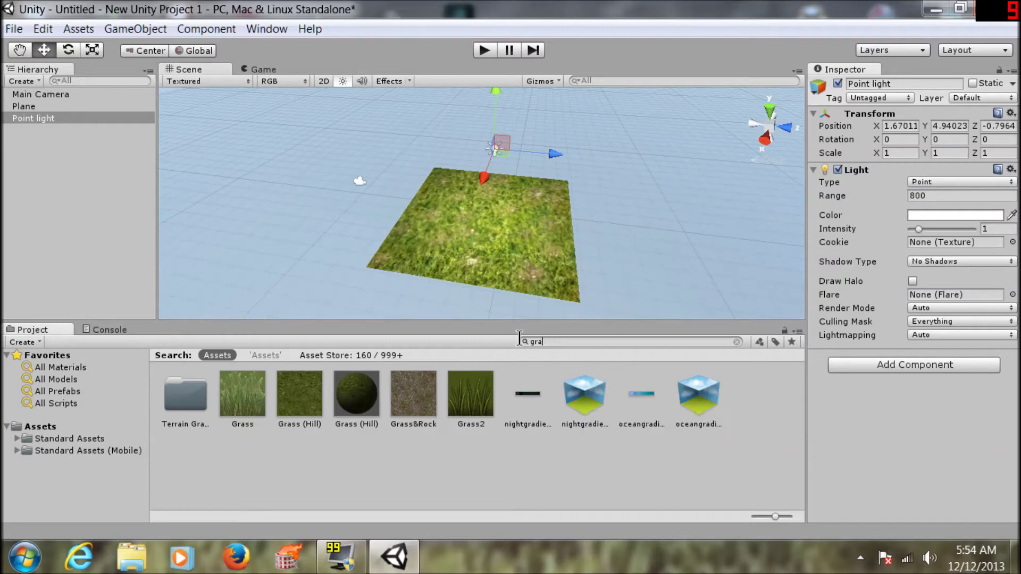
key(BackSpace)
key(BackSpace)
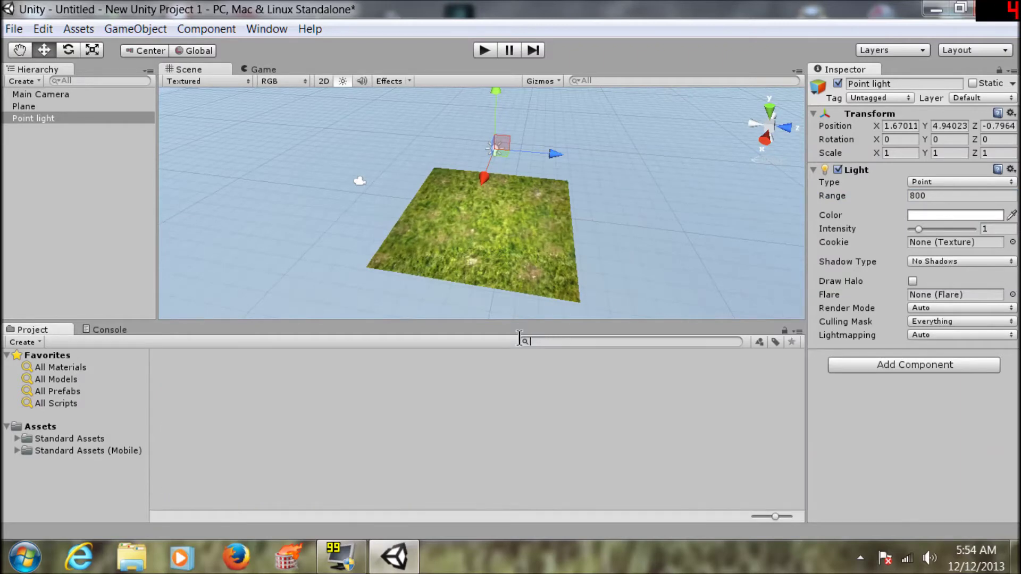
Search 'firs' and place the First Person Controller prefab standing on the grass plane
text(fir)
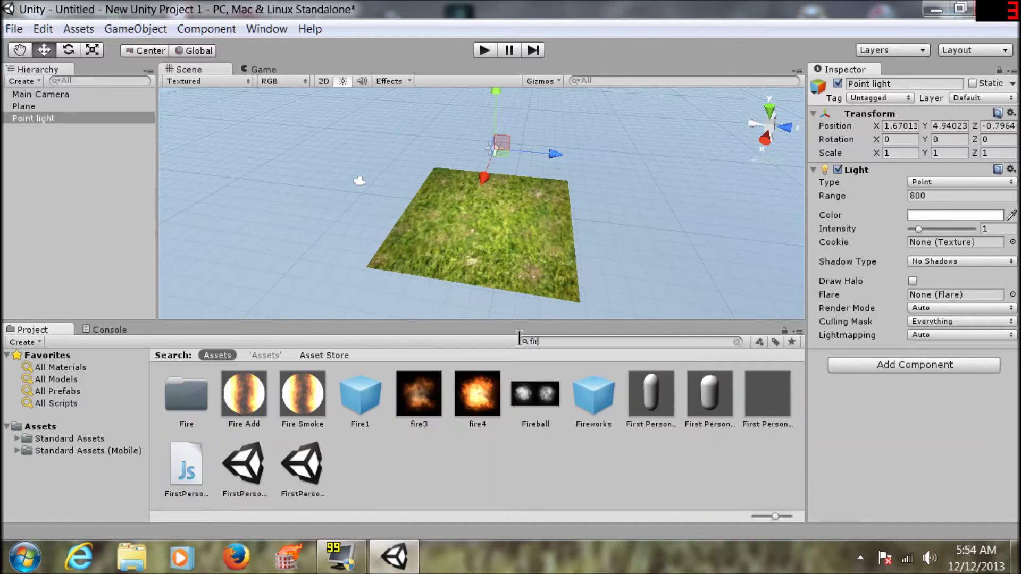
text(st)
mouse_move(189, 404)
mouse_down()
mouse_move(660, 188)
mouse_move(471, 209)
mouse_move(496, 221)
mouse_up()
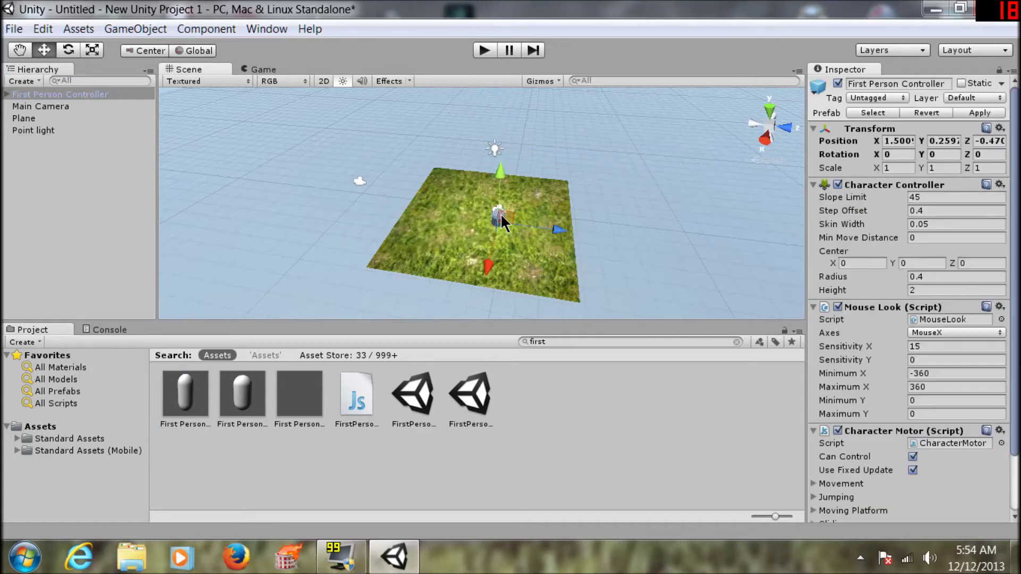
drag(502, 179, 496, 146)
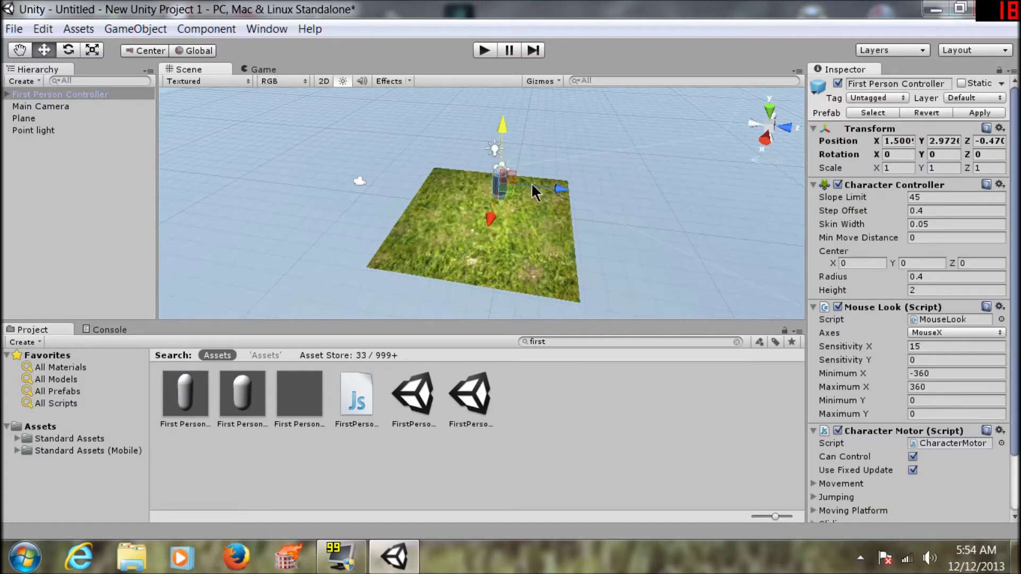
drag(566, 196, 471, 198)
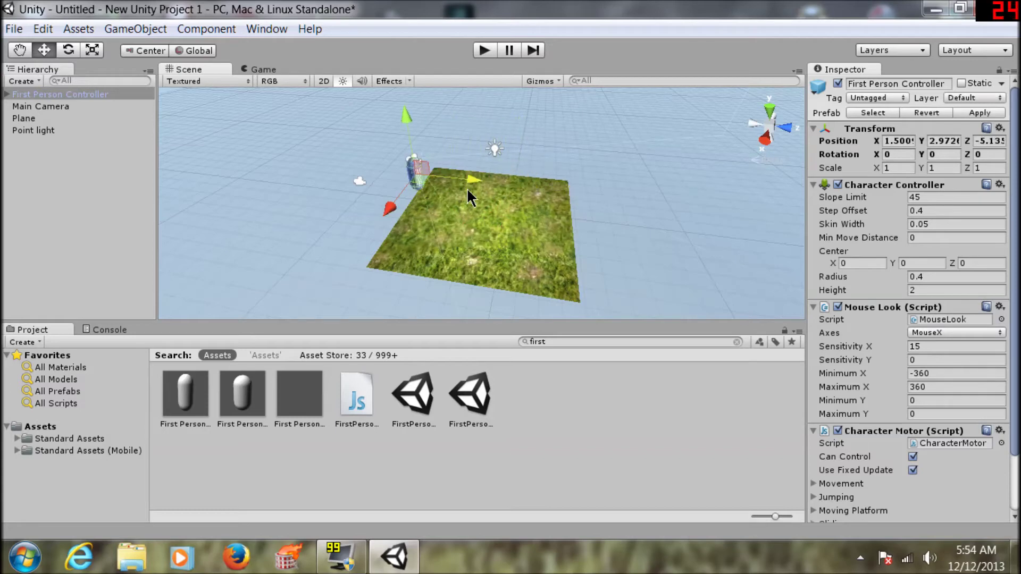
drag(392, 207, 397, 183)
mouse_move(367, 226)
alt+mouse_down()
mouse_move(415, 218)
mouse_move(484, 230)
mouse_move(350, 273)
alt+mouse_up()
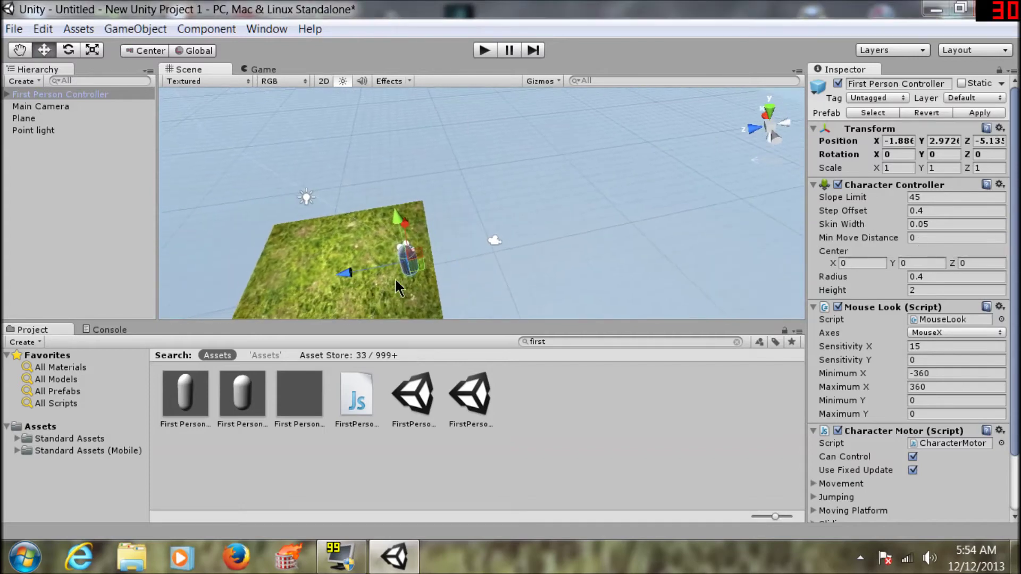
drag(395, 219, 395, 264)
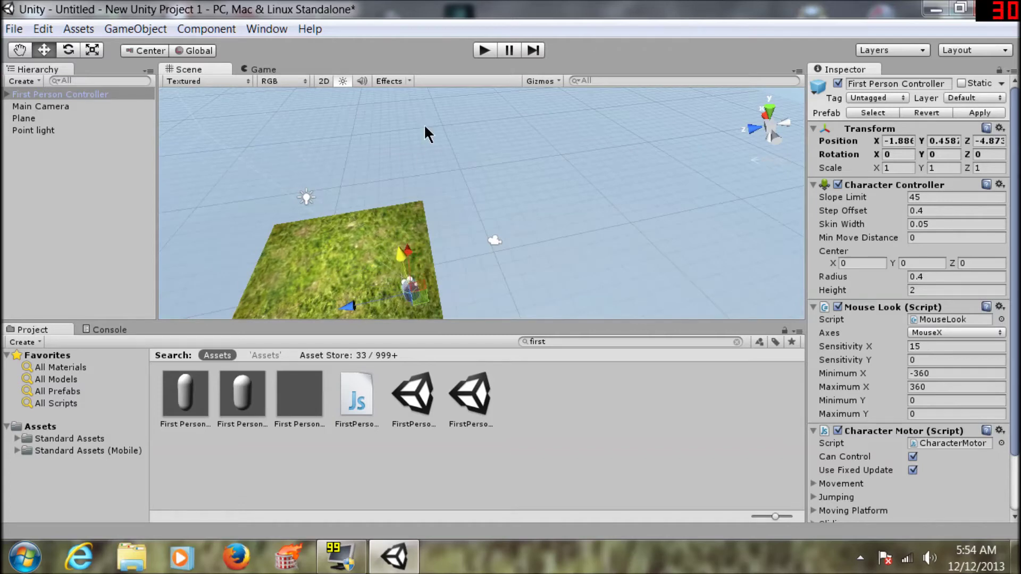
alt+right_drag(497, 184, 566, 354)
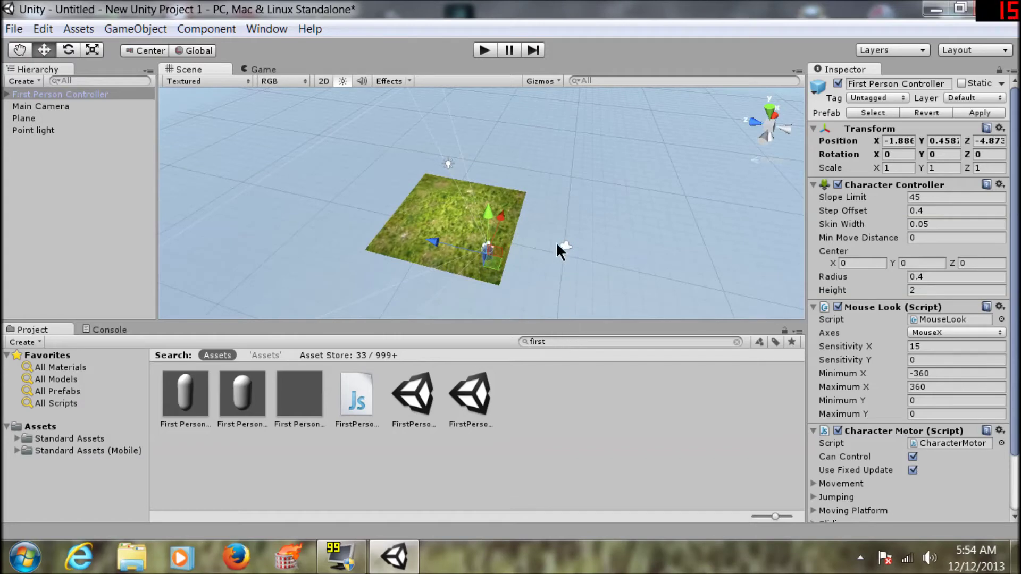
click(483, 51)
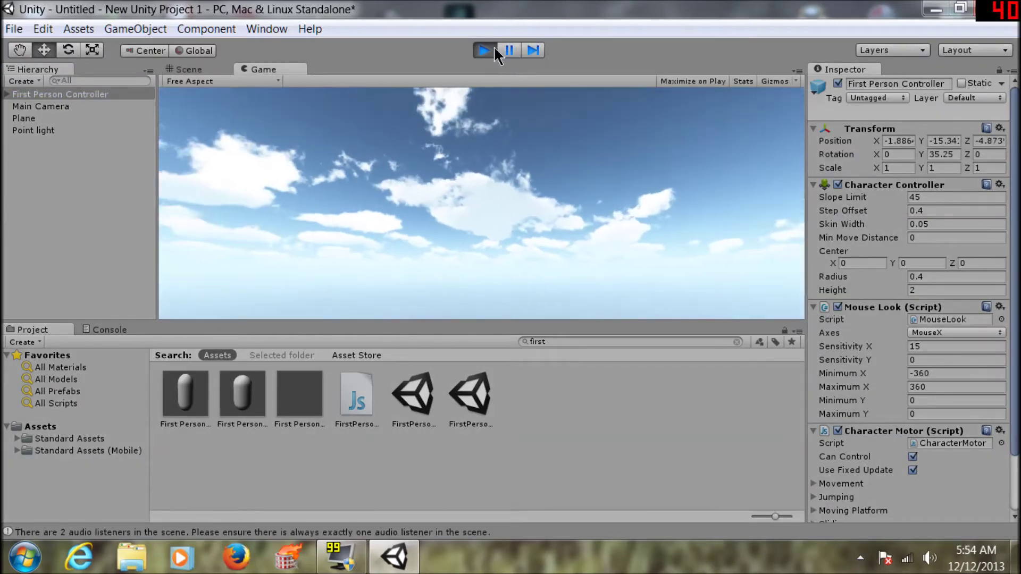
Raise the First Person Controller to Y 2.37, then walk and jump around in Play mode
click(487, 49)
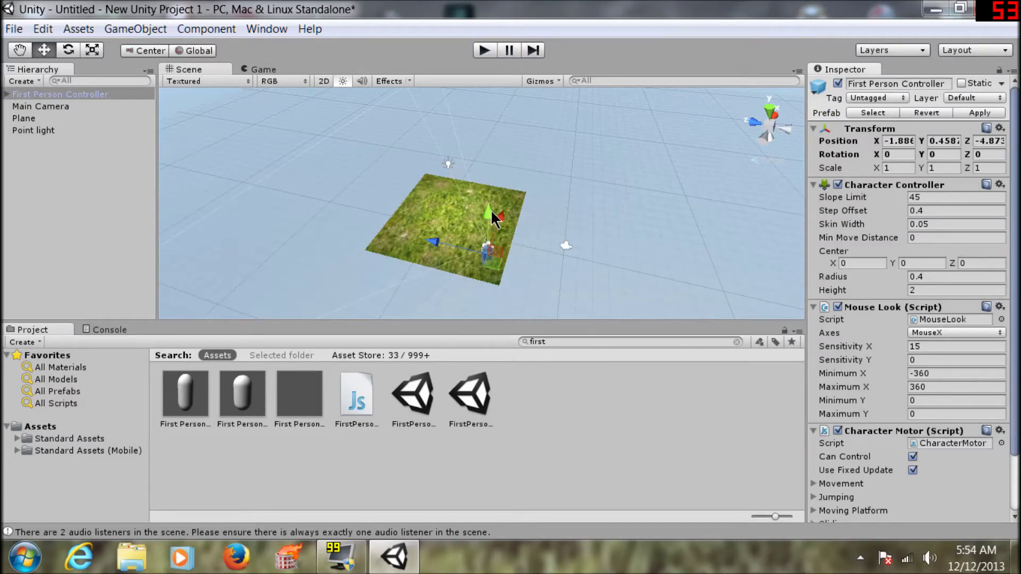
drag(489, 206, 494, 192)
click(484, 49)
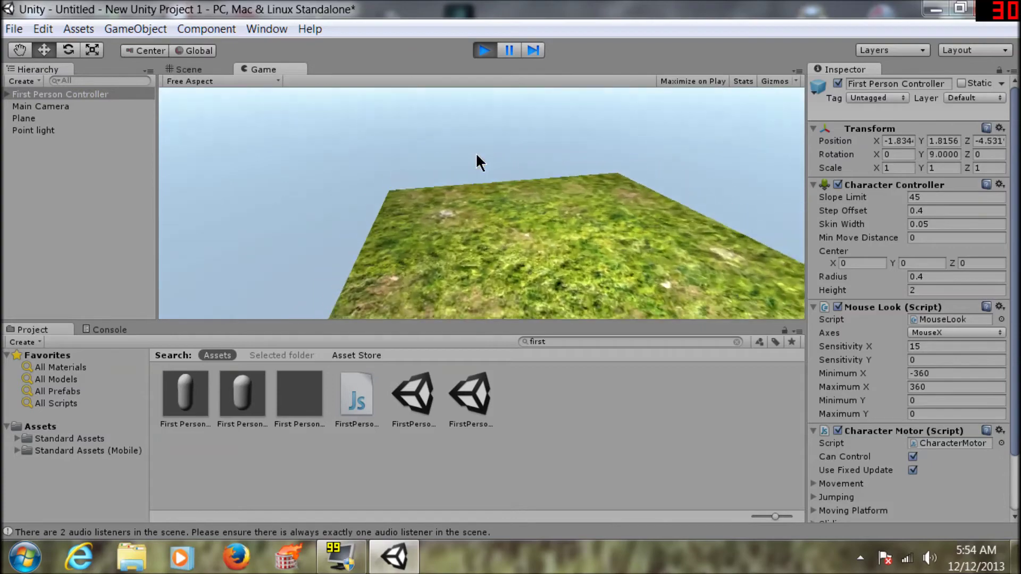
key(w)
key(space)
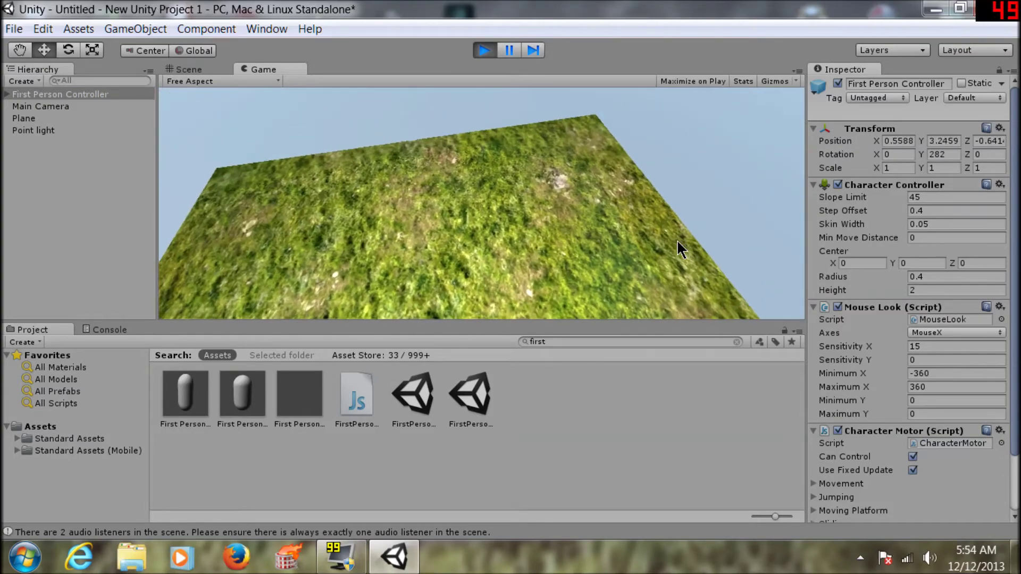
key(space)
key(w)
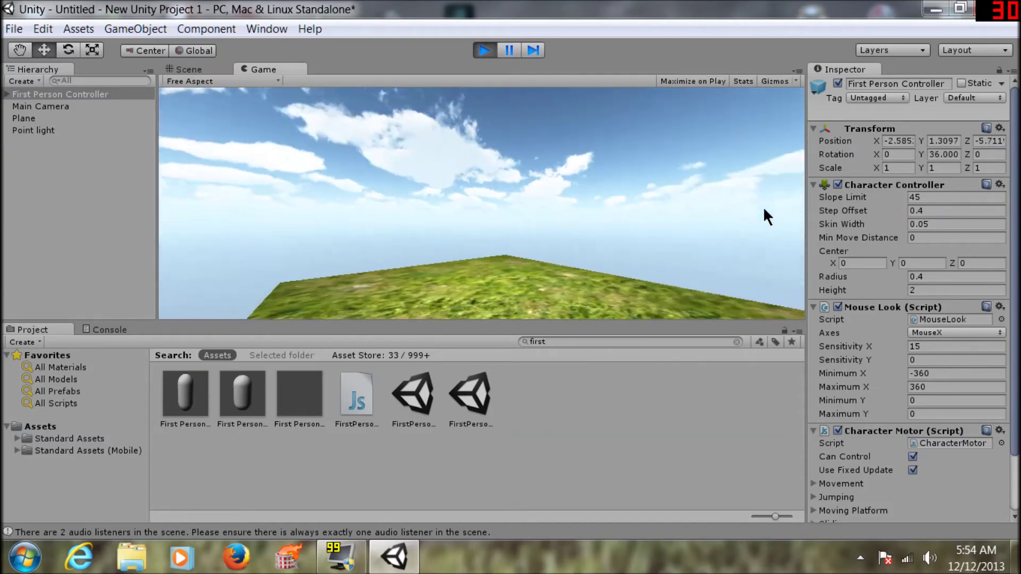
click(482, 51)
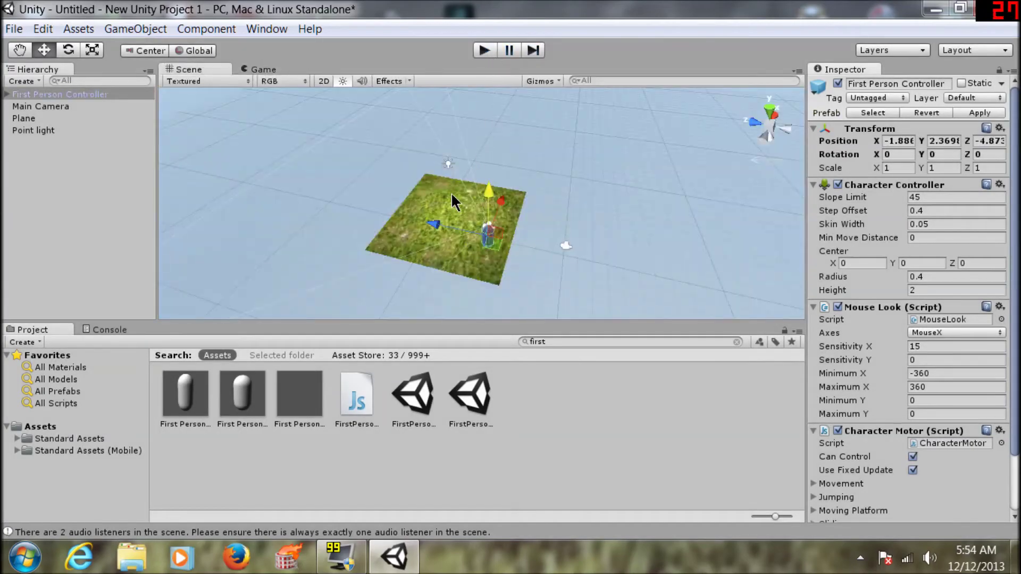
Set the First Person Controller's Scale X to 5, trying Y values 51 and 2 before returning it to 1
alt+drag(452, 202, 400, 213)
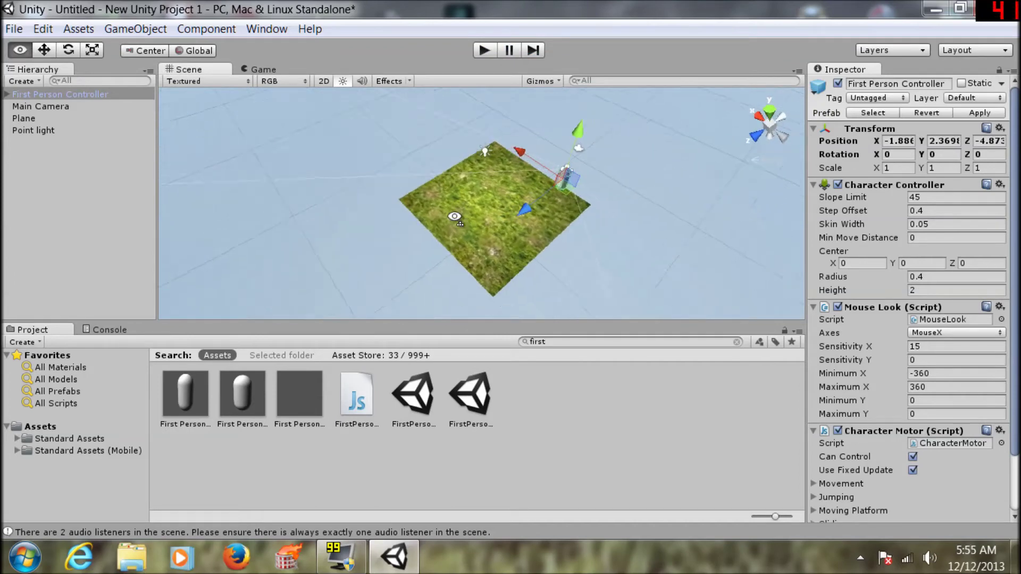
alt+drag(401, 213, 738, 255)
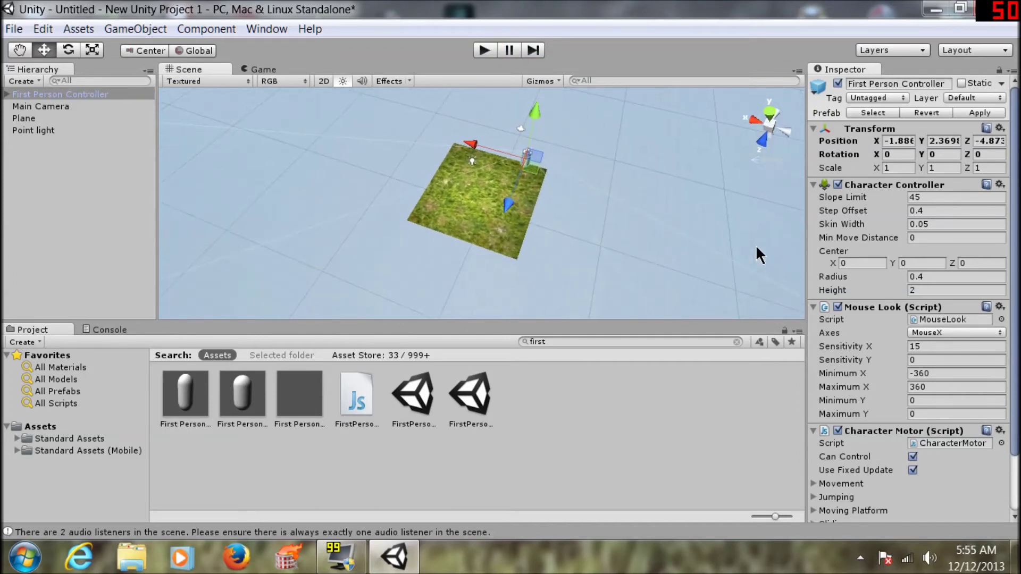
click(892, 168)
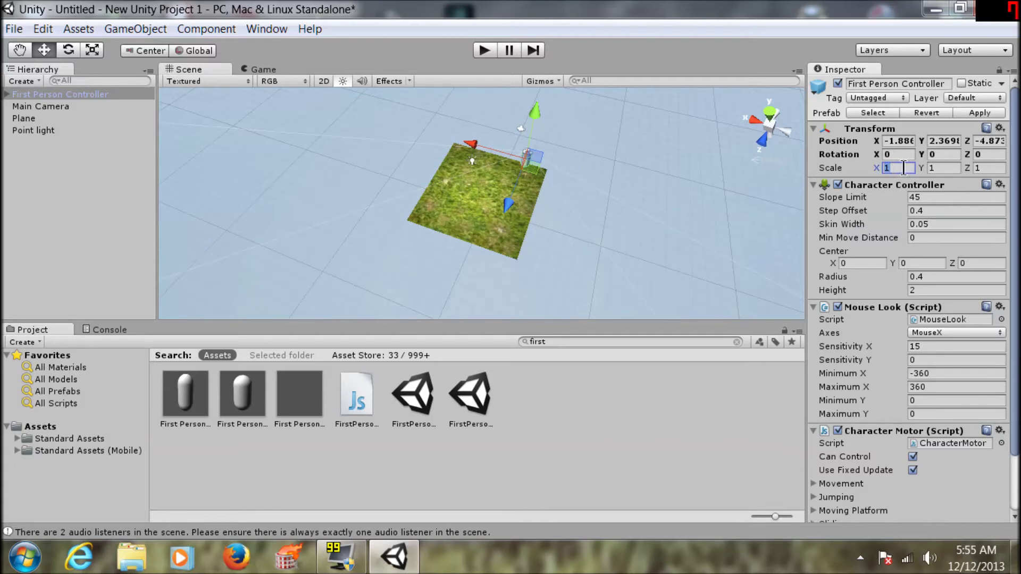
text(5)
click(935, 168)
text(5)
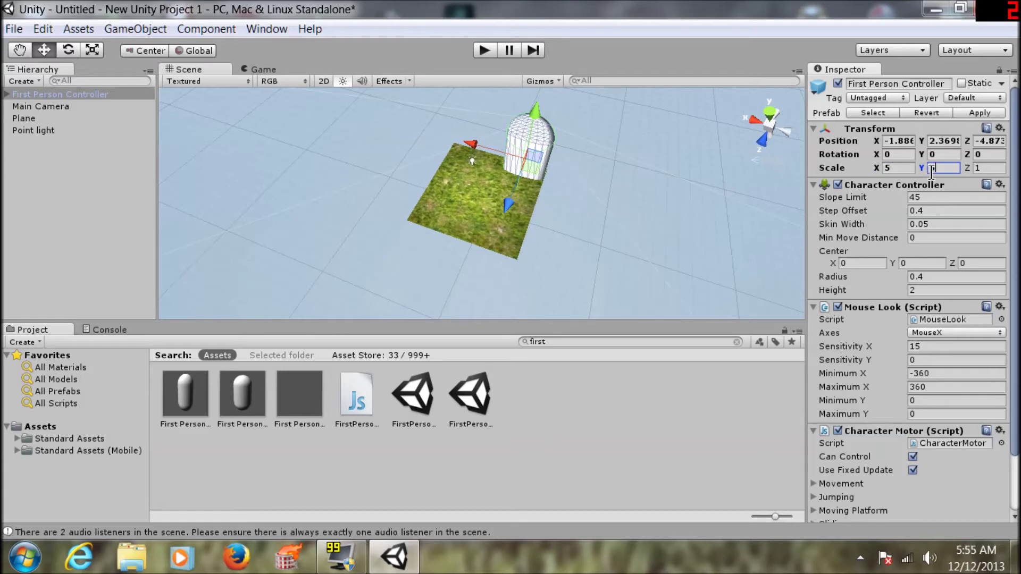
text(1)
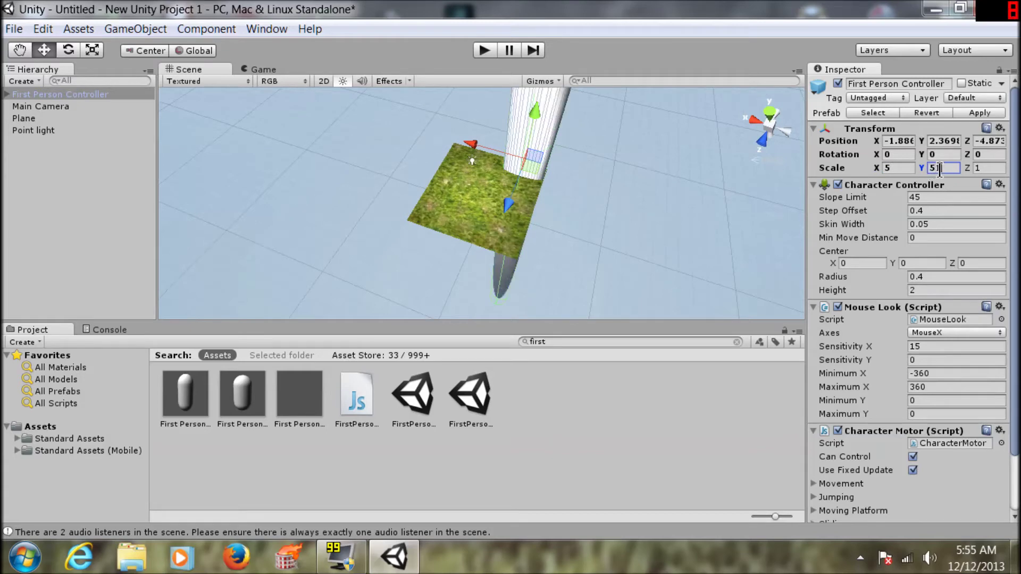
key(BackSpace)
key(BackSpace)
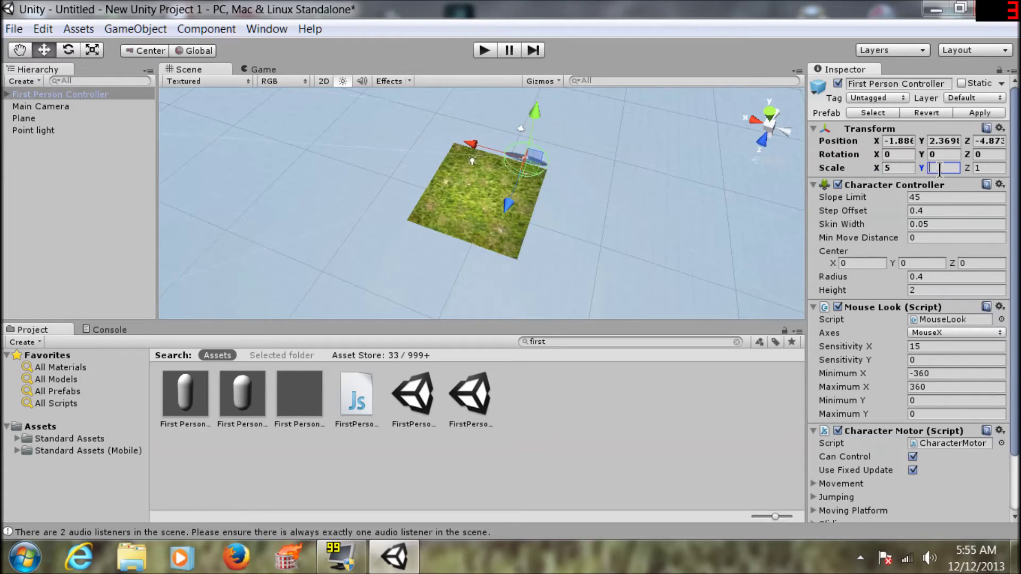
text(2)
key(BackSpace)
text(1)
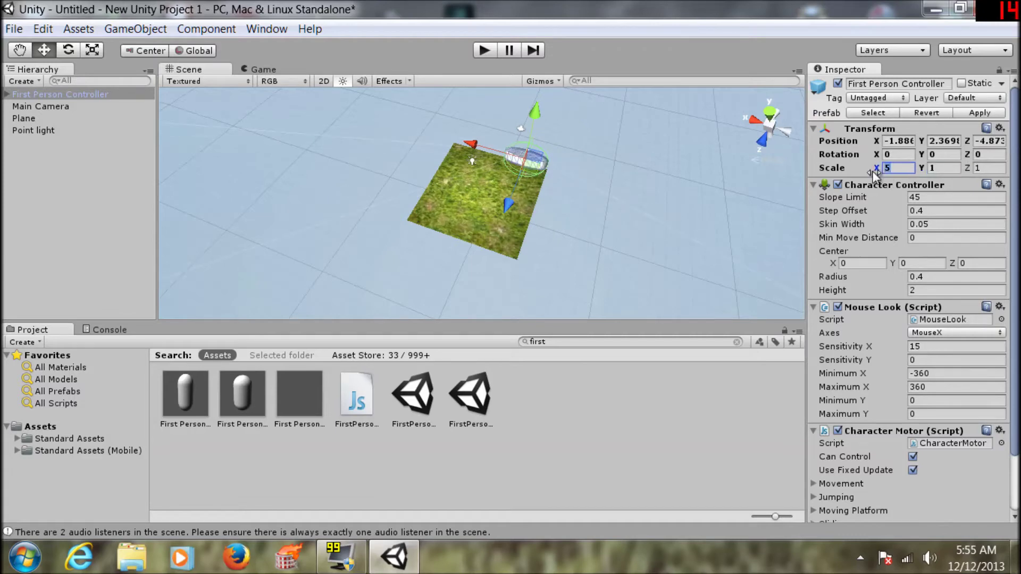
text(1)
alt+drag(611, 234, 597, 266)
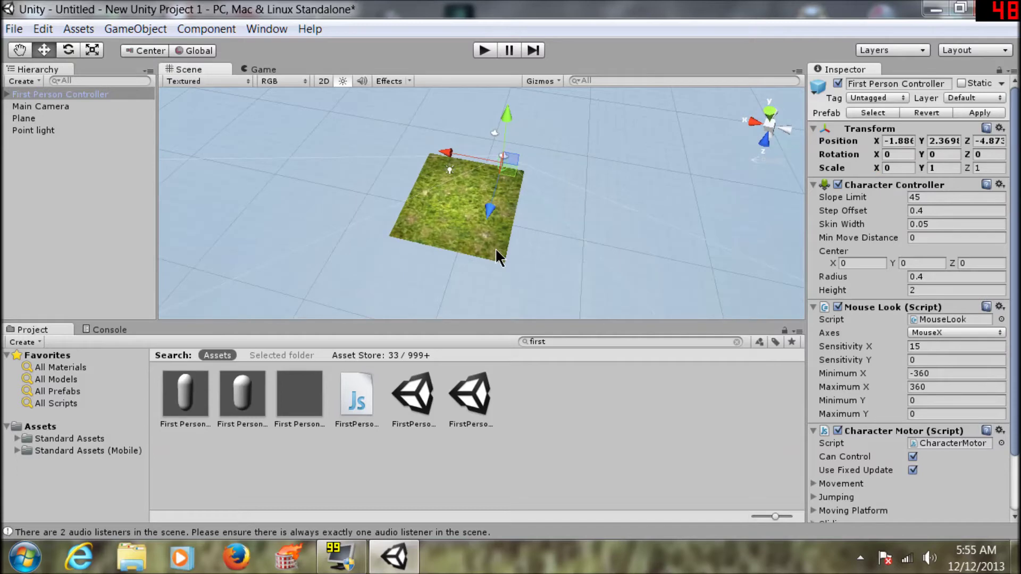
click(495, 250)
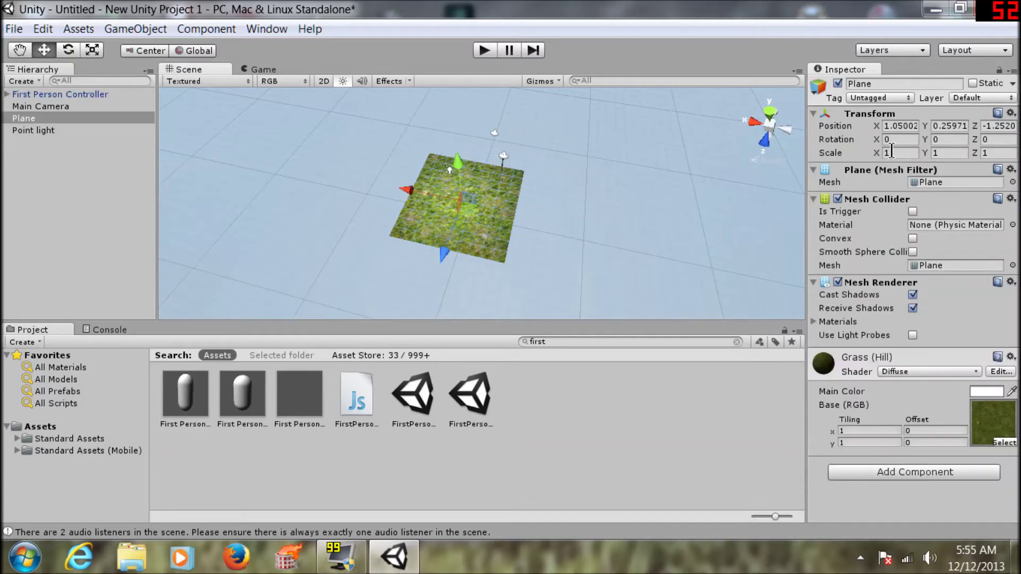
Scale the grass Plane to 5 on X, Y and Z
click(875, 154)
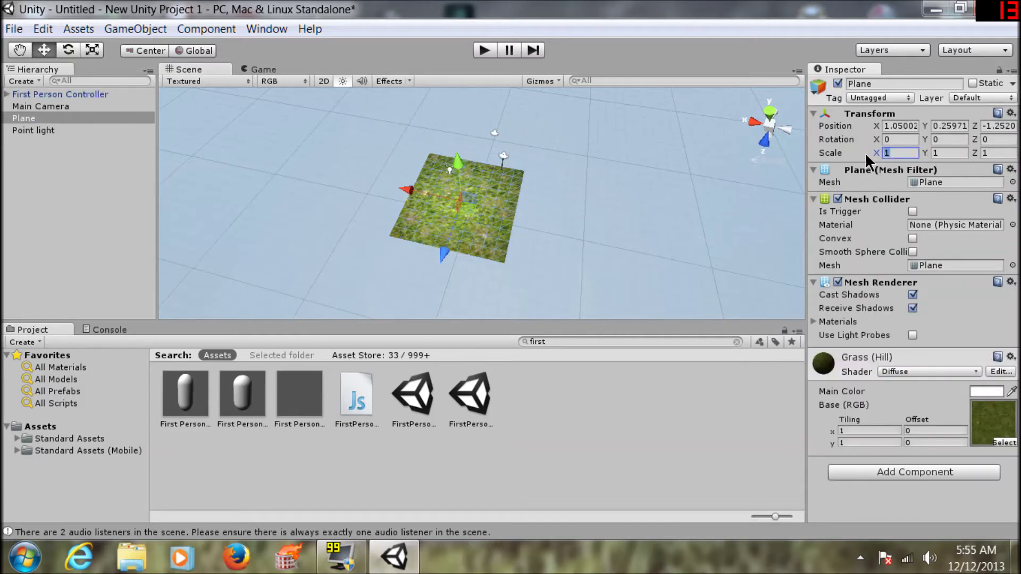
text(5)
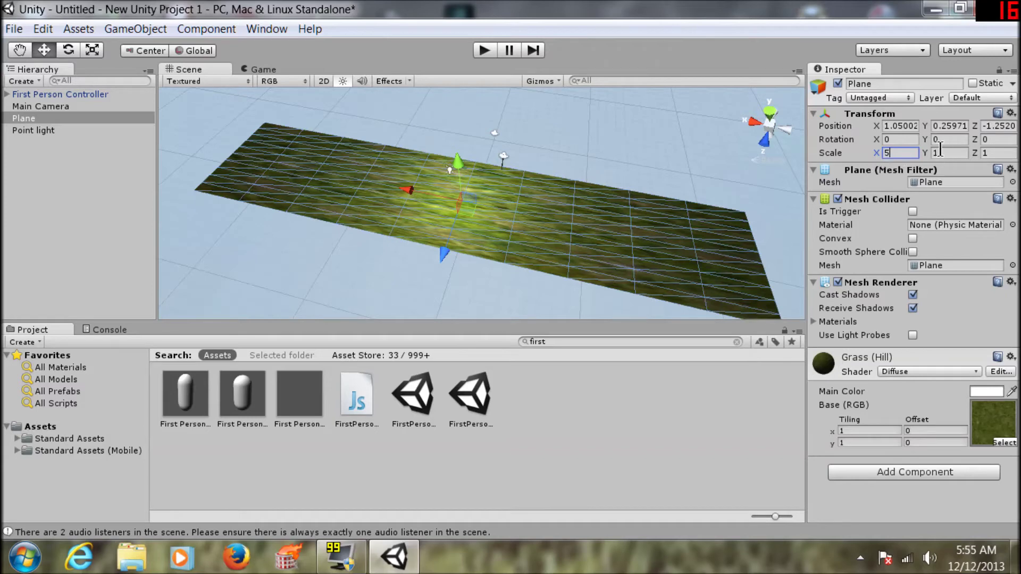
click(940, 150)
text(5)
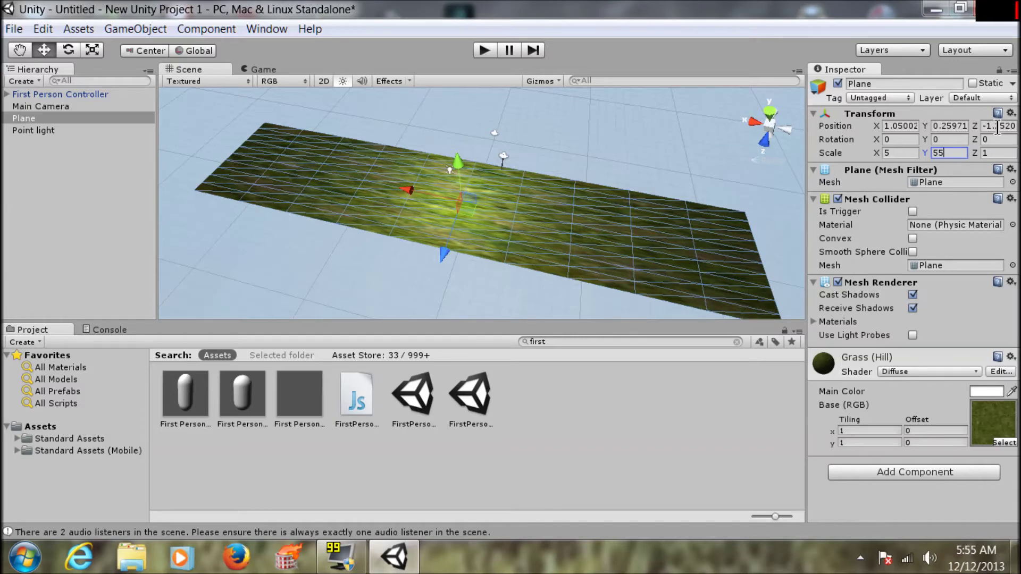
click(983, 153)
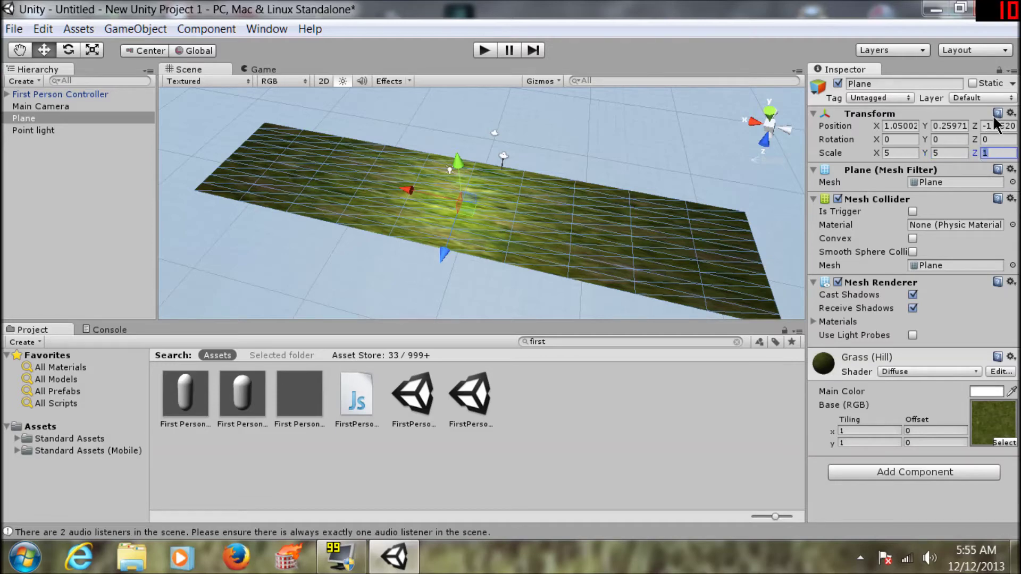
text(5)
middle_drag(627, 228, 514, 151)
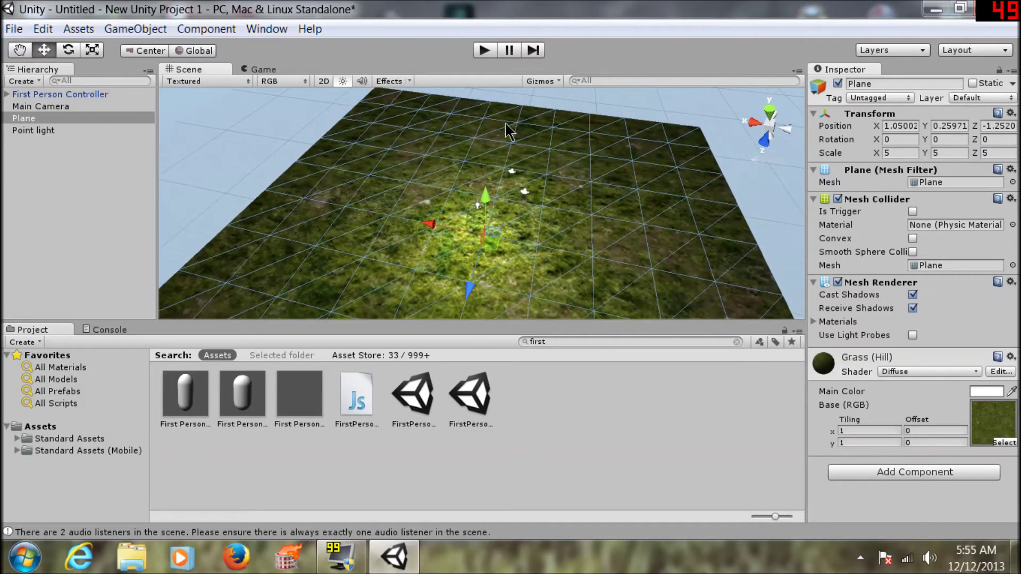
Run the enlarged scene briefly in Play mode, then stop it
click(488, 51)
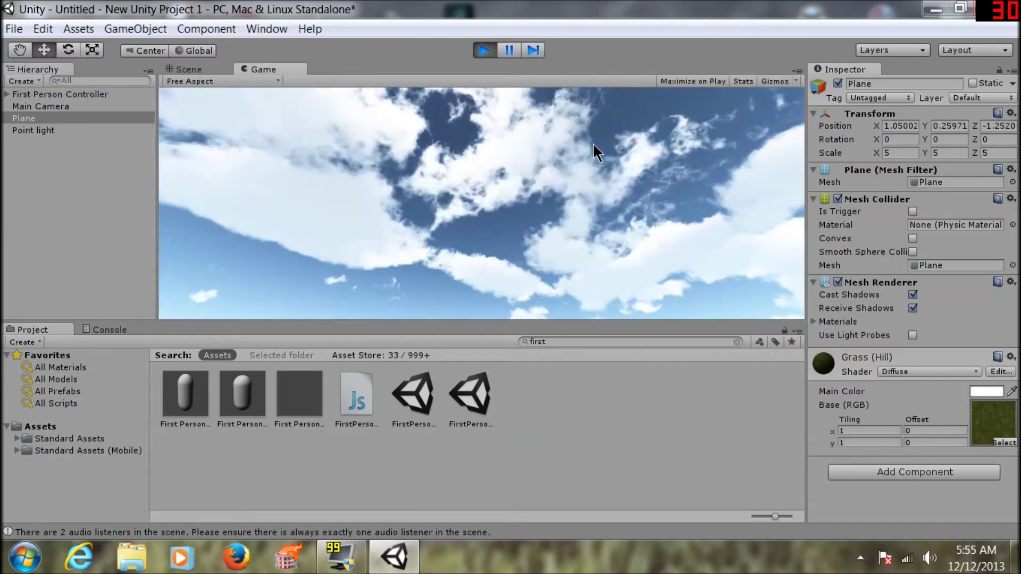
click(484, 50)
mouse_move(500, 248)
alt+mouse_down()
mouse_move(625, 250)
mouse_move(612, 244)
alt+mouse_up()
click(135, 27)
mouse_move(158, 67)
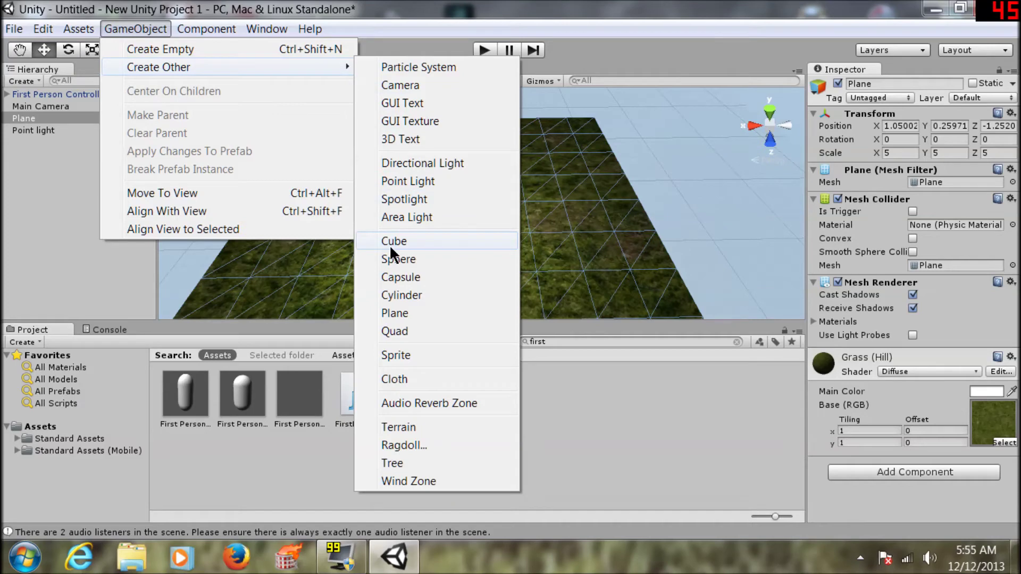
Create a Cube and place it on the grass plane at roughly X -8.34, Y 1.84, Z 17.9
click(391, 243)
mouse_move(498, 162)
mouse_down()
mouse_move(572, 219)
mouse_move(519, 199)
mouse_up()
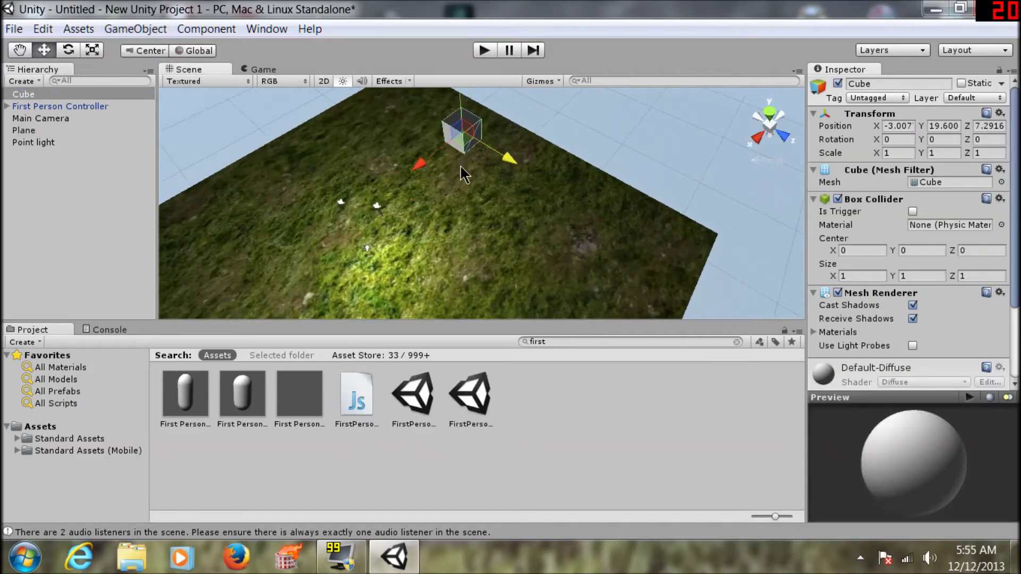
mouse_move(513, 285)
alt+mouse_down()
mouse_move(469, 165)
mouse_move(468, 298)
alt+mouse_up()
mouse_move(542, 176)
alt+mouse_down()
mouse_move(482, 212)
mouse_move(500, 234)
mouse_move(487, 223)
mouse_move(548, 173)
mouse_move(529, 218)
mouse_move(541, 195)
alt+mouse_up()
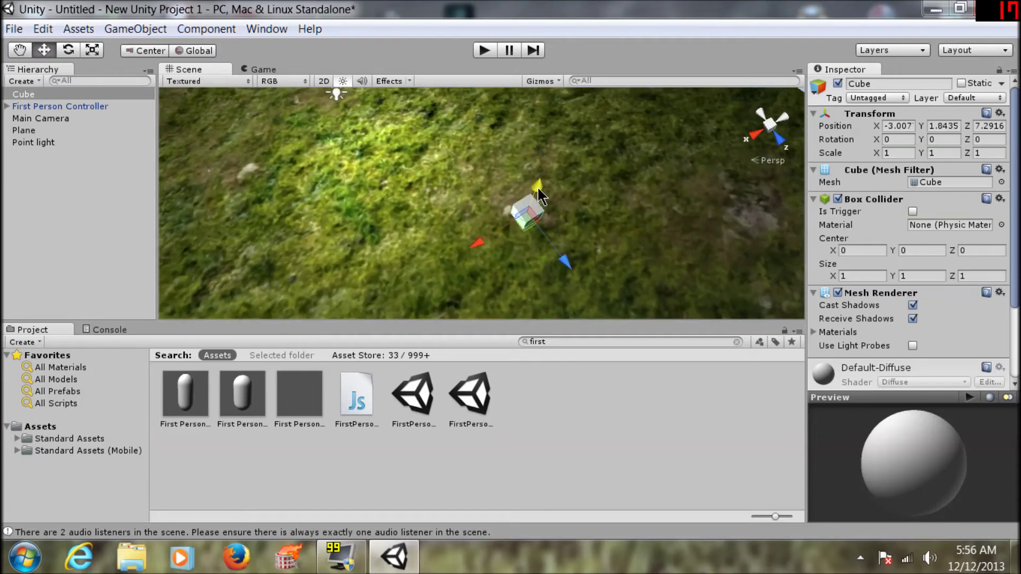
mouse_move(486, 235)
mouse_down()
mouse_move(612, 160)
mouse_move(536, 213)
mouse_move(544, 198)
mouse_move(692, 233)
mouse_up()
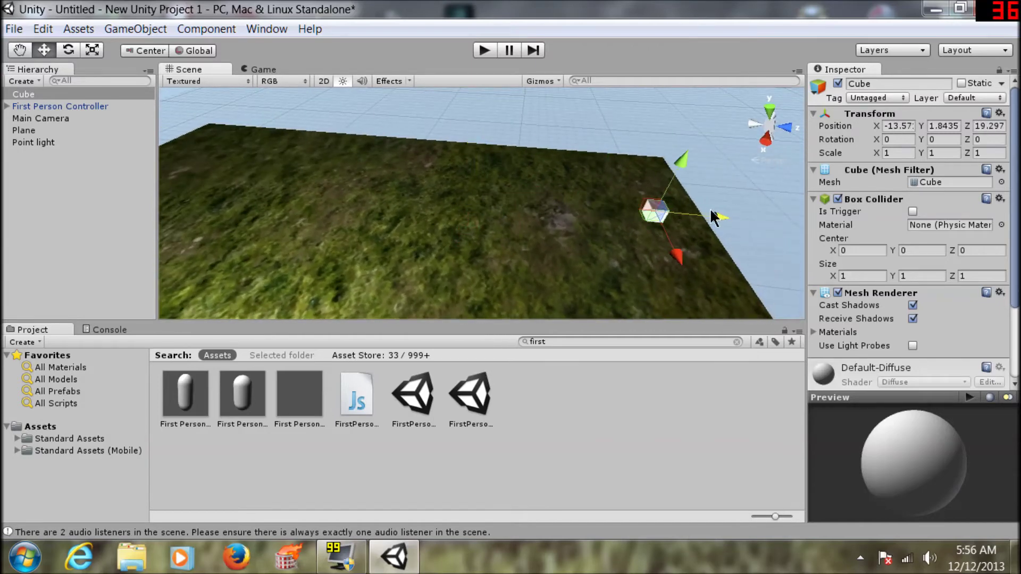
drag(650, 259, 659, 250)
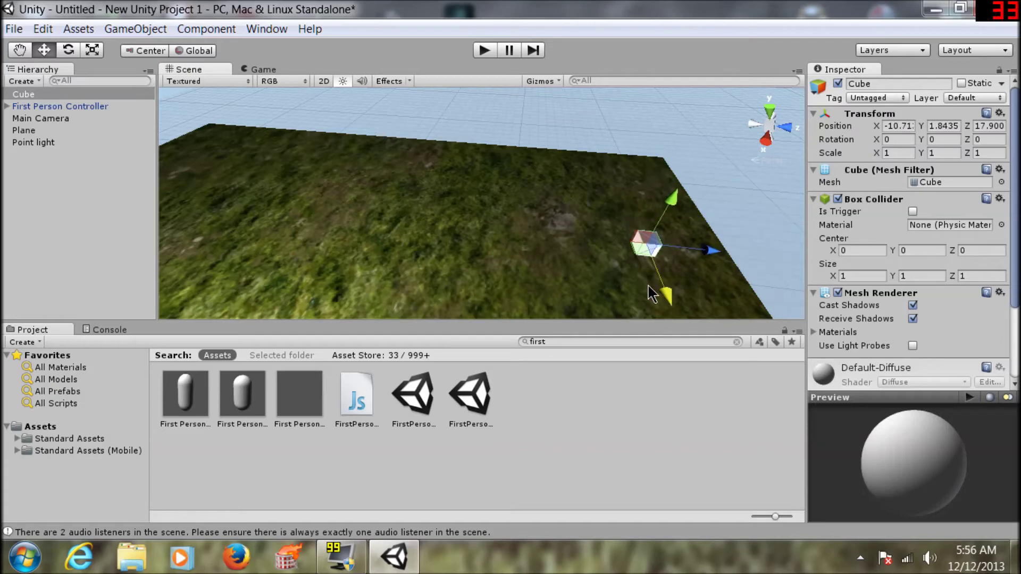
mouse_move(559, 200)
alt+mouse_down()
mouse_move(771, 212)
mouse_move(679, 243)
mouse_move(501, 204)
mouse_move(525, 206)
alt+mouse_up()
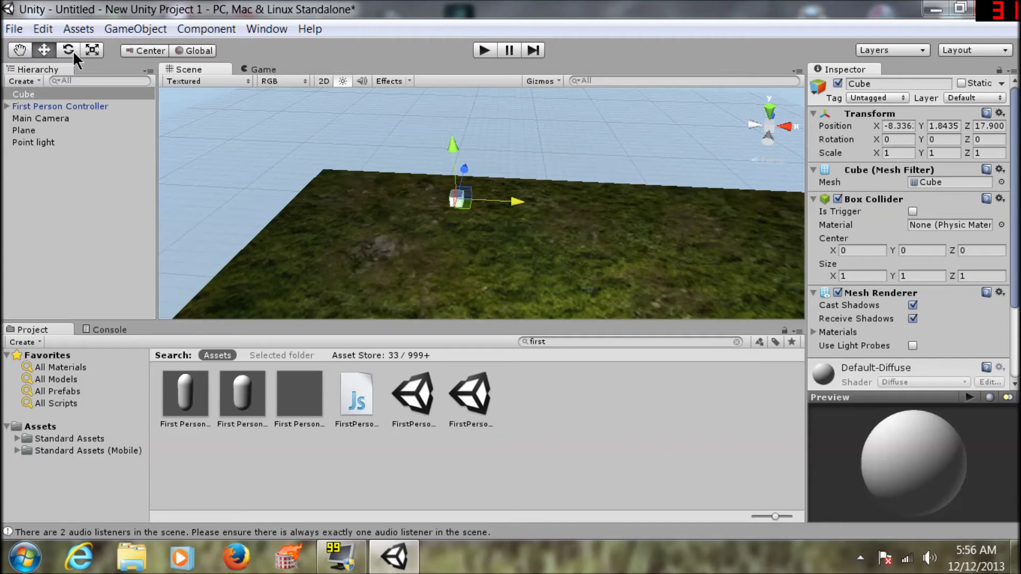
click(97, 50)
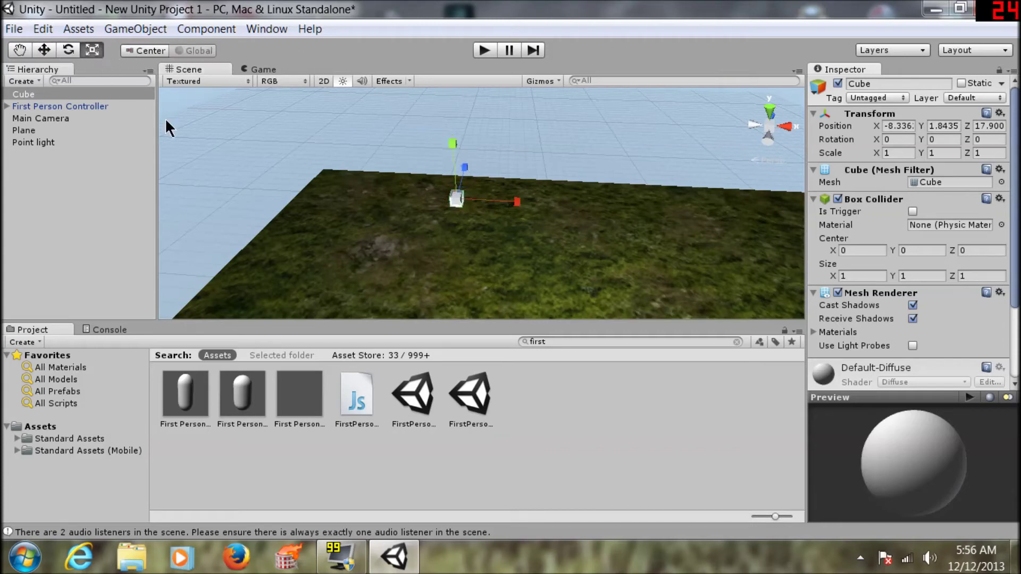
Scale the cube into a wall (X 17.197, Y 14.942, Z 1) and move it to X 5.9632
mouse_move(525, 203)
mouse_down()
mouse_move(309, 235)
mouse_move(462, 246)
mouse_up()
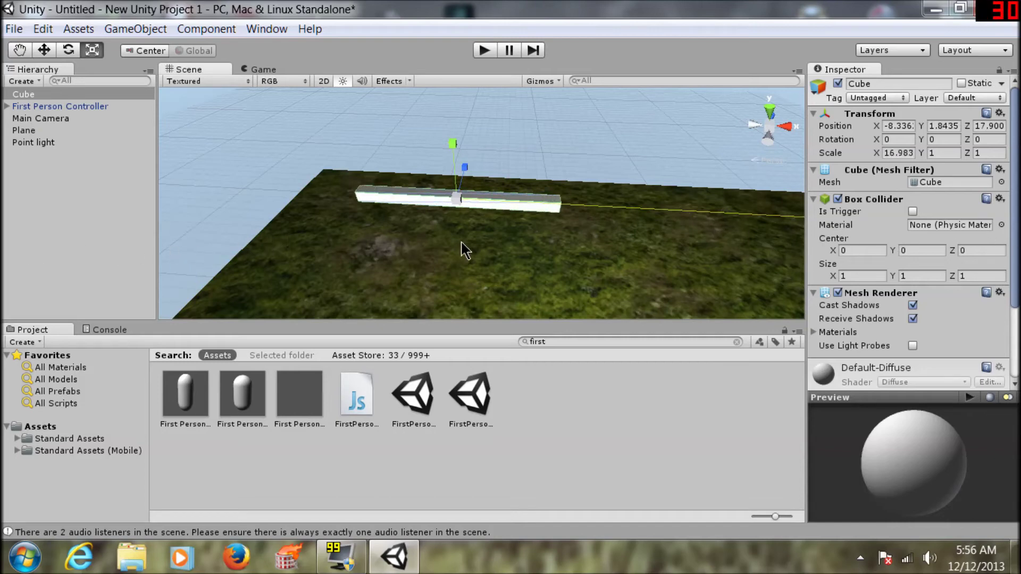
mouse_move(452, 144)
mouse_down()
mouse_move(429, 297)
mouse_move(431, 36)
mouse_up()
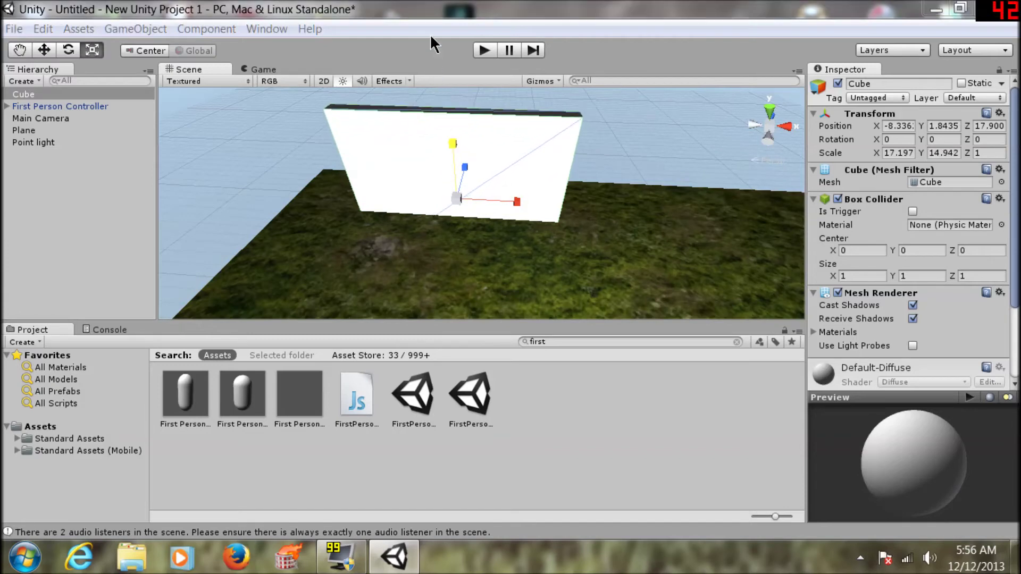
click(51, 51)
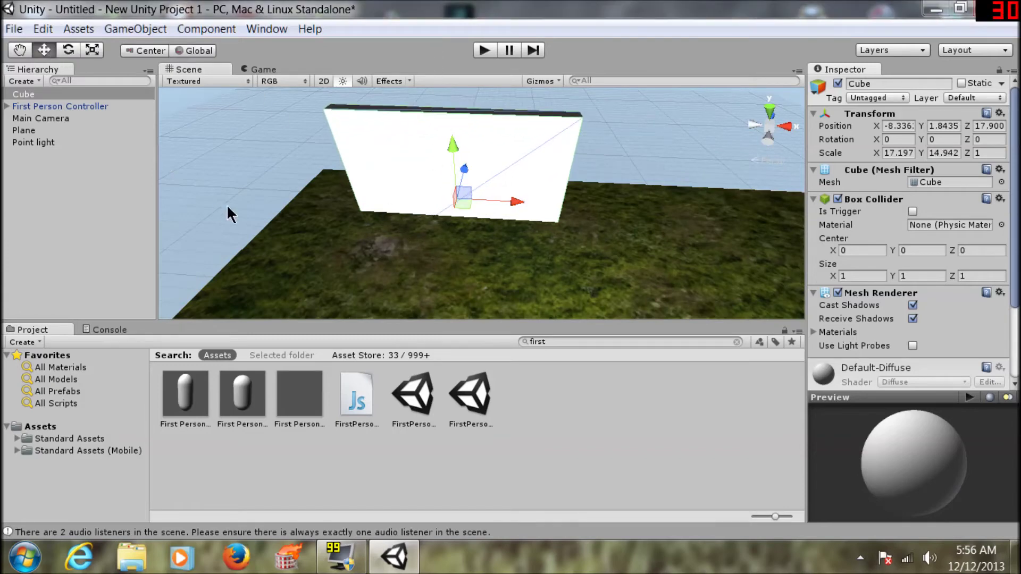
mouse_move(525, 202)
mouse_down()
mouse_move(653, 222)
mouse_move(479, 265)
mouse_move(539, 213)
mouse_up()
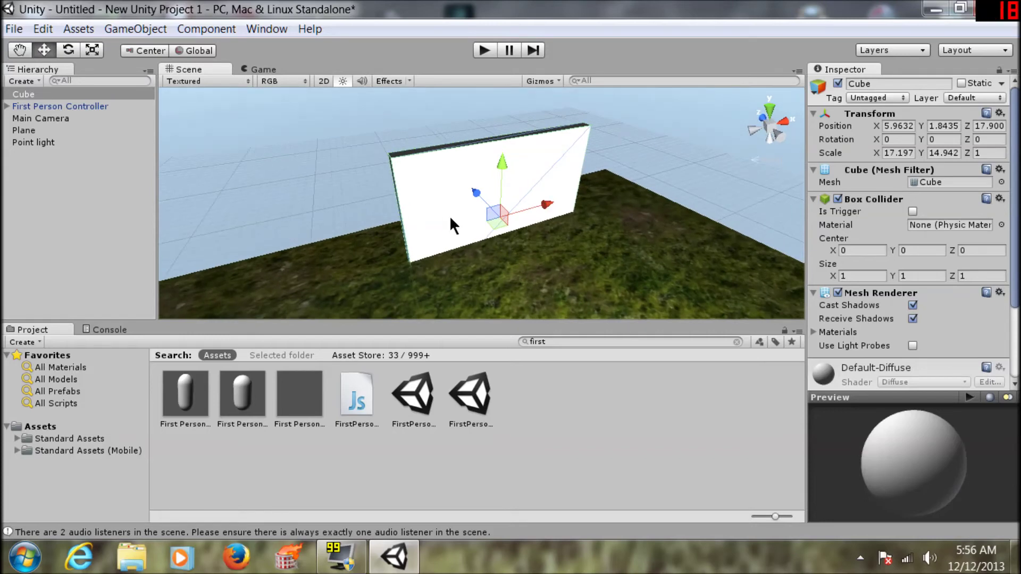
click(556, 342)
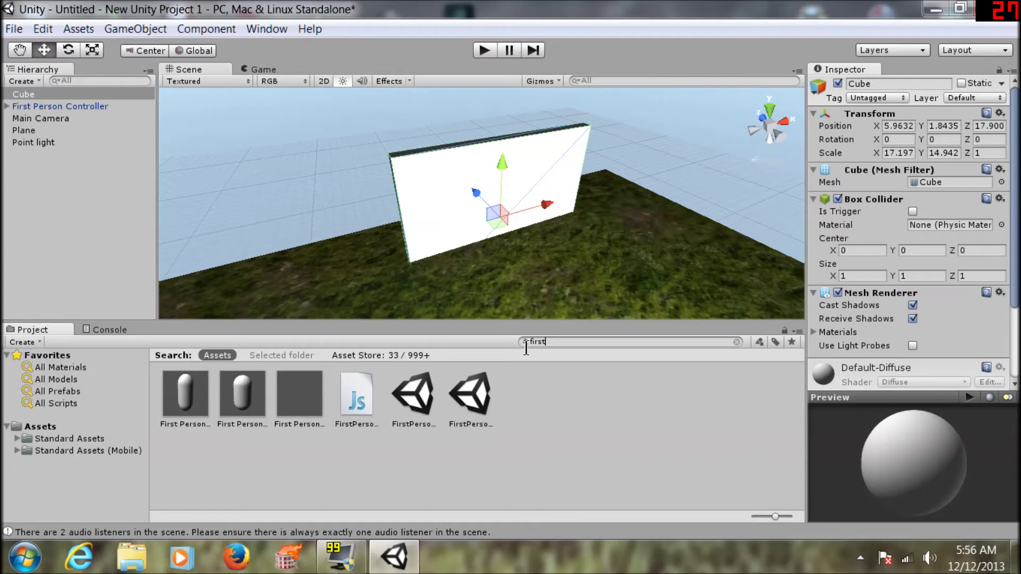
Search assets for 'wat' and place the WaterFall prefab by the wall at about X 3.64, Y 4.65, Z 17.40
key(BackSpace)
key(BackSpace)
key(BackSpace)
key(BackSpace)
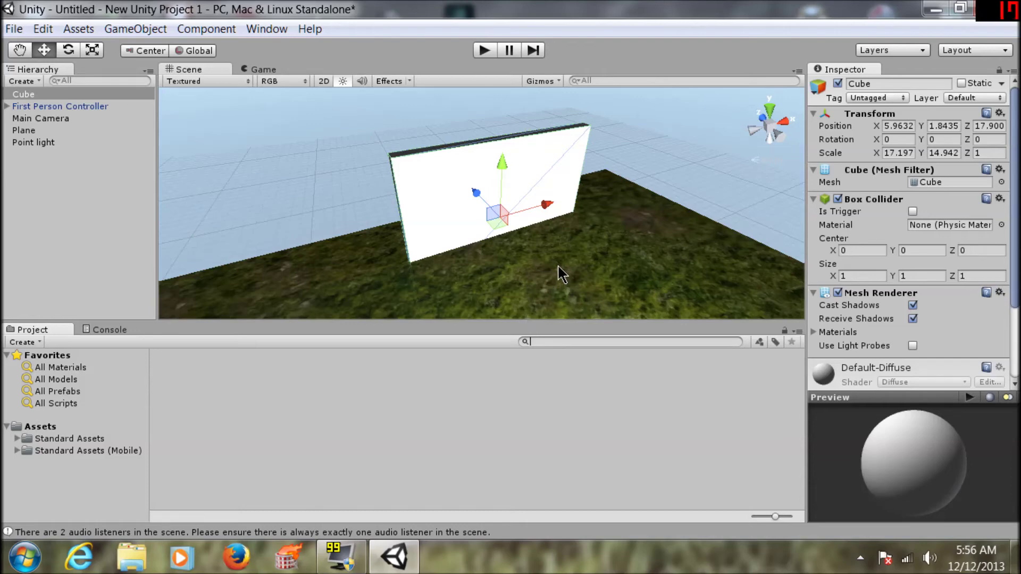
text(wat)
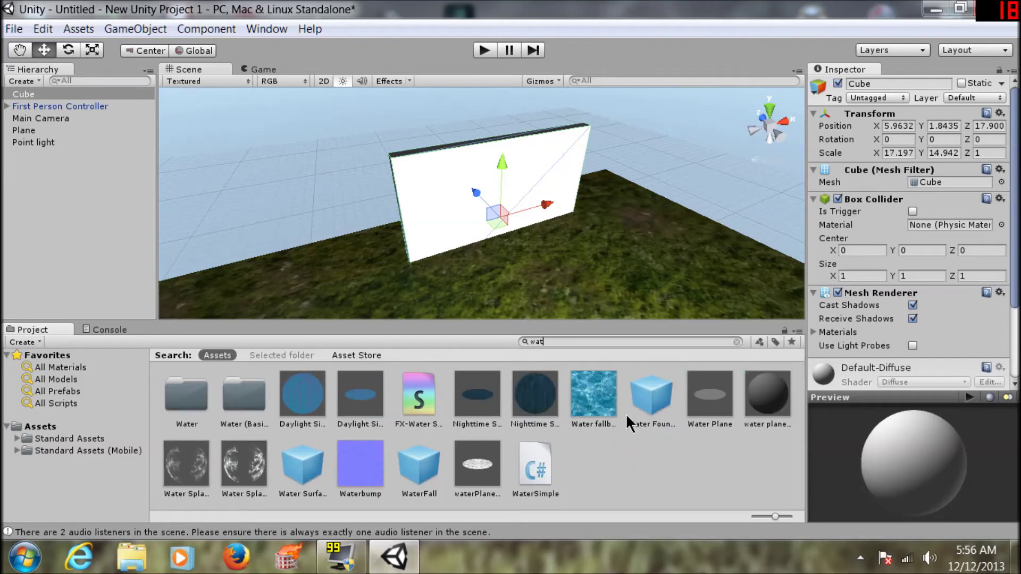
mouse_move(430, 473)
mouse_down()
mouse_move(474, 231)
mouse_move(543, 242)
mouse_up()
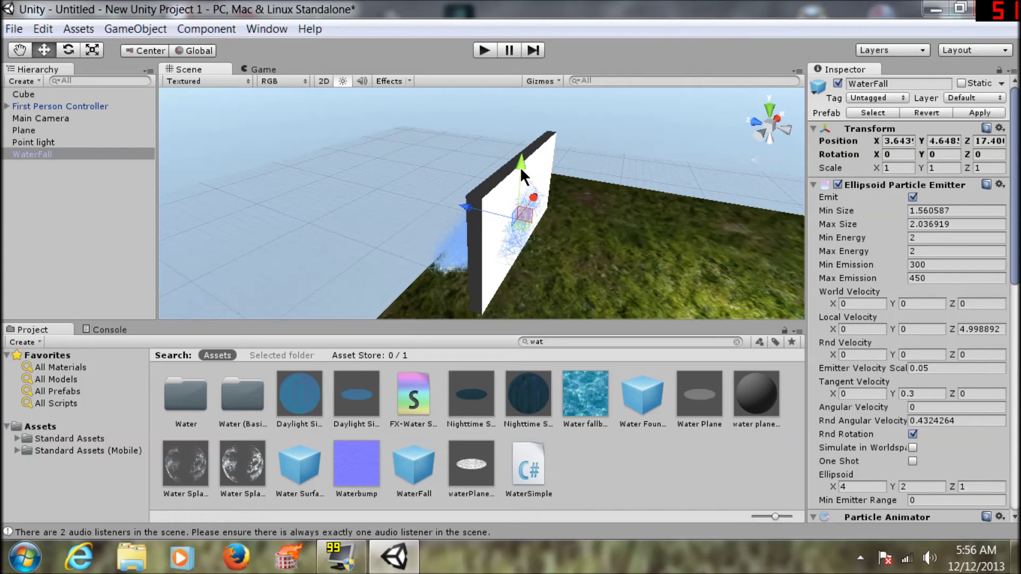
Raise the WaterFall high and rotate it to about 180 degrees around Y
drag(520, 167, 521, 94)
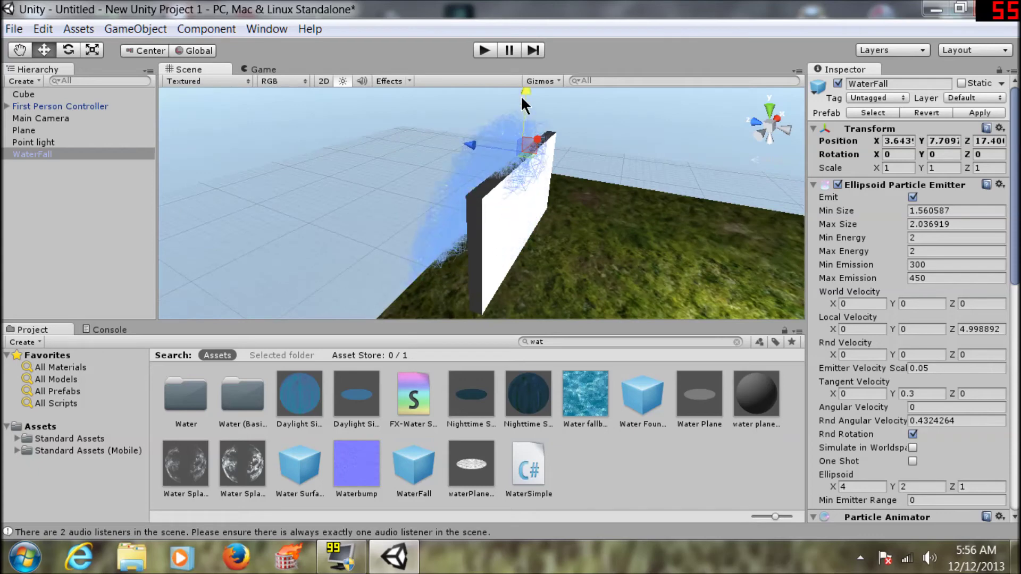
click(91, 48)
click(69, 49)
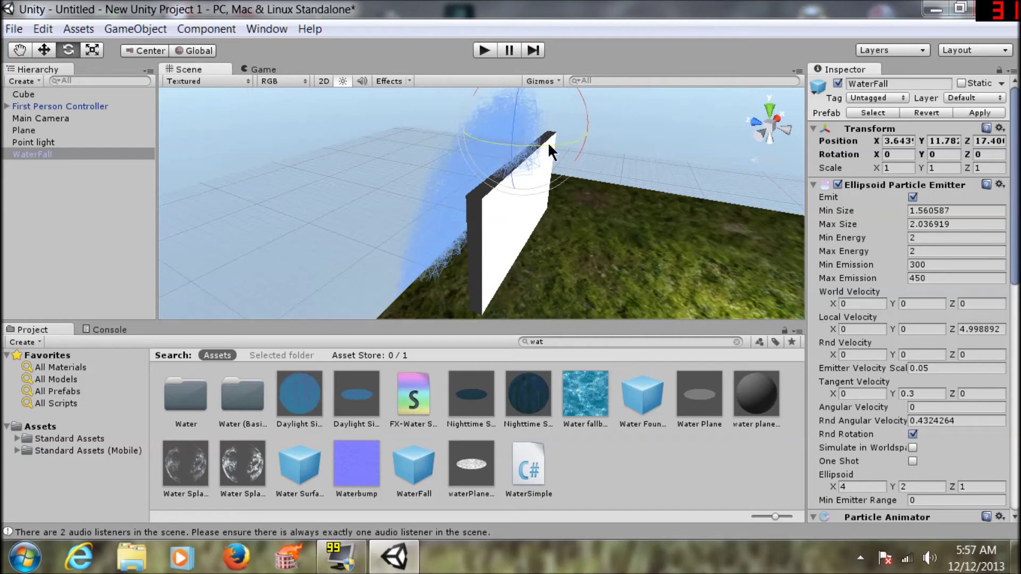
drag(547, 142, 685, 97)
drag(872, 15, 691, 106)
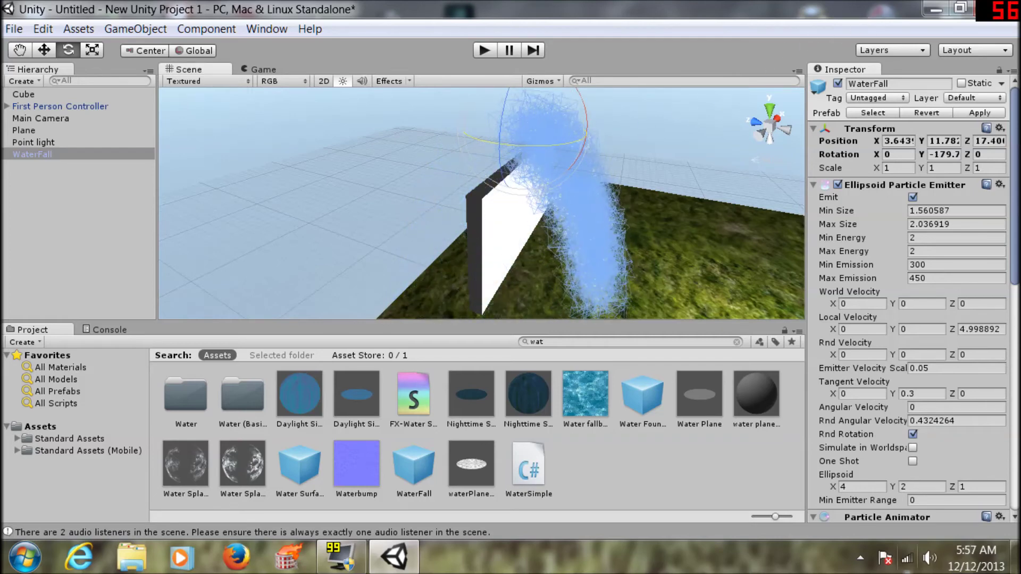
mouse_move(457, 213)
alt+mouse_down()
mouse_move(493, 216)
mouse_move(500, 196)
alt+mouse_up()
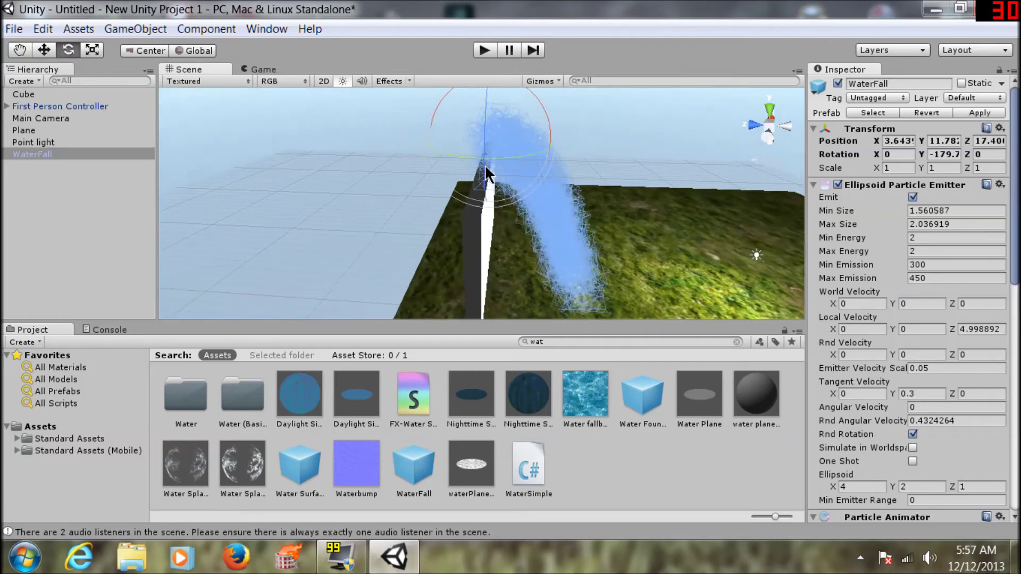
Lower the WaterFall onto the top of the wall at Y 9.5585
key(w)
alt+drag(279, 260, 336, 177)
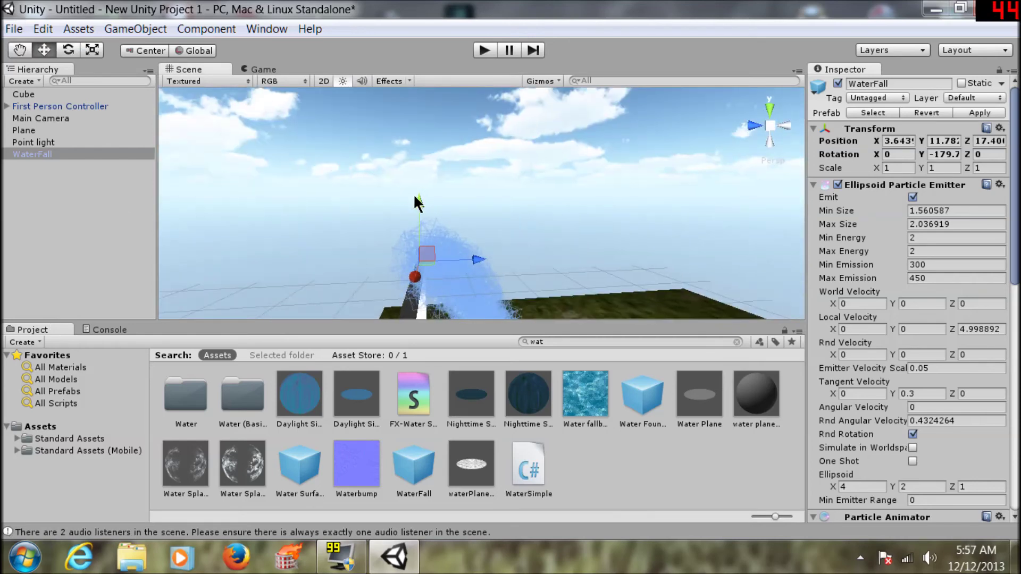
mouse_move(420, 198)
mouse_down()
mouse_move(417, 209)
mouse_move(506, 158)
mouse_move(500, 175)
mouse_up()
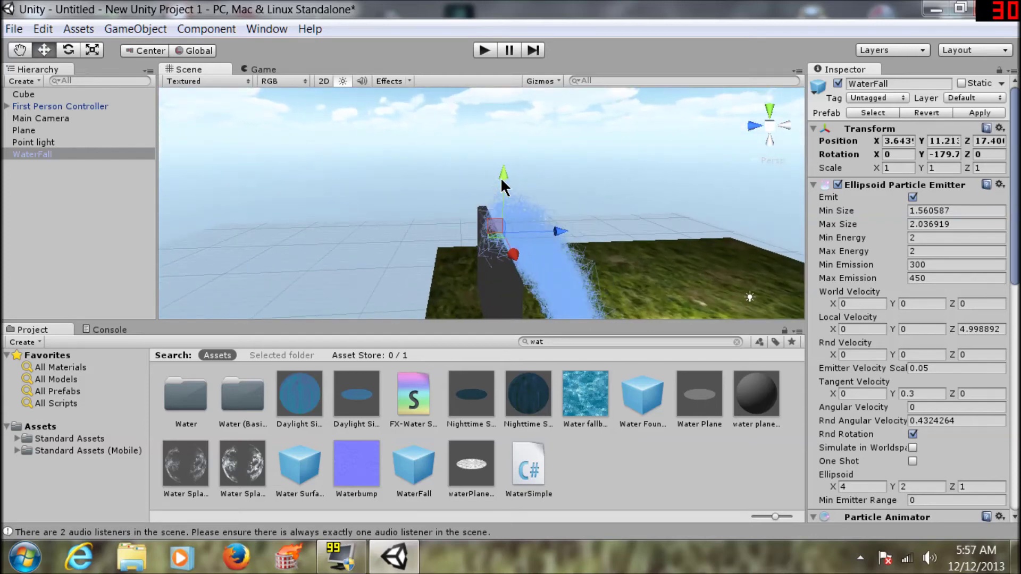
alt+drag(561, 169, 481, 150)
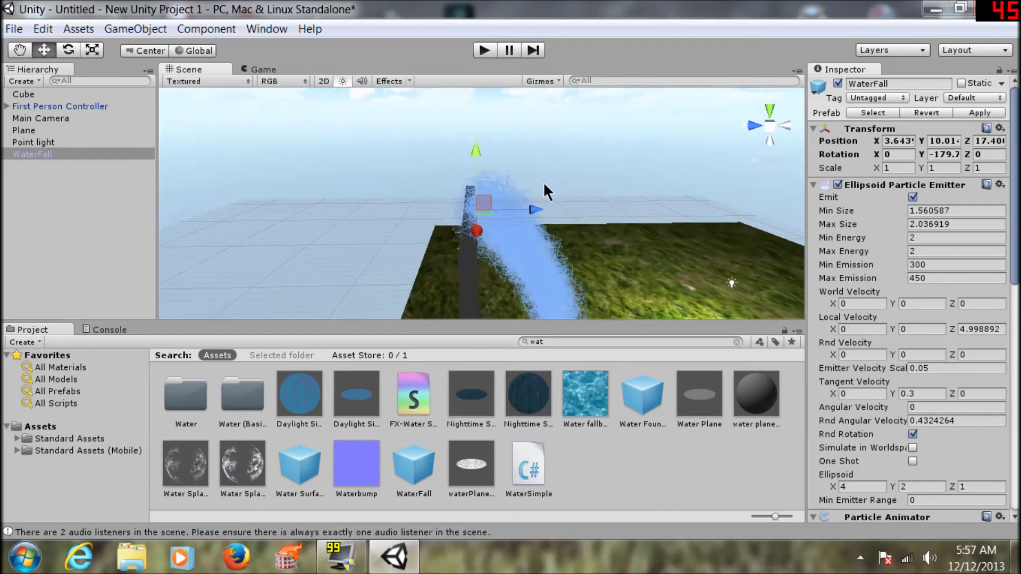
drag(456, 142, 455, 148)
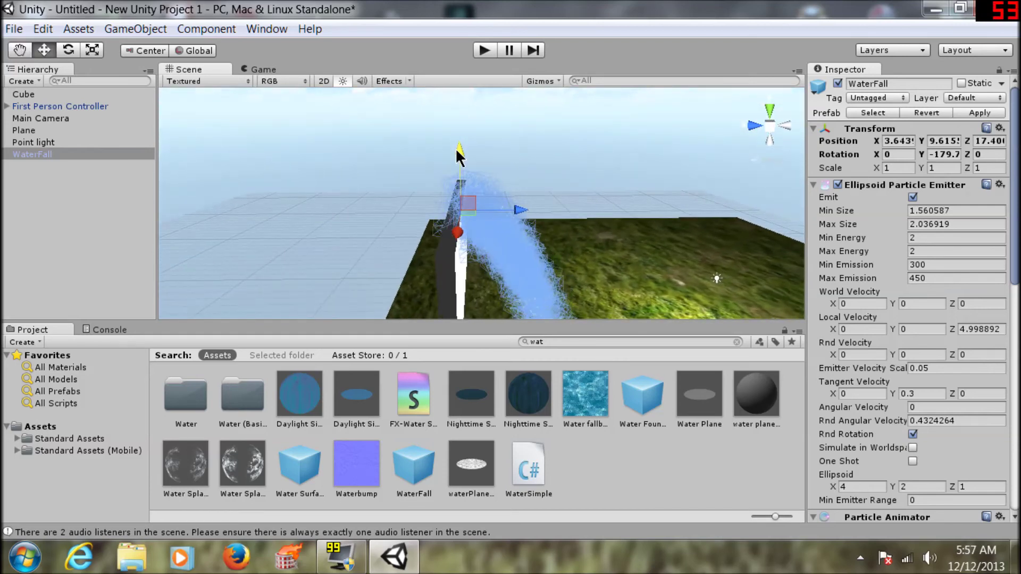
mouse_move(408, 235)
alt+mouse_down()
mouse_move(526, 308)
mouse_move(494, 267)
alt+mouse_up()
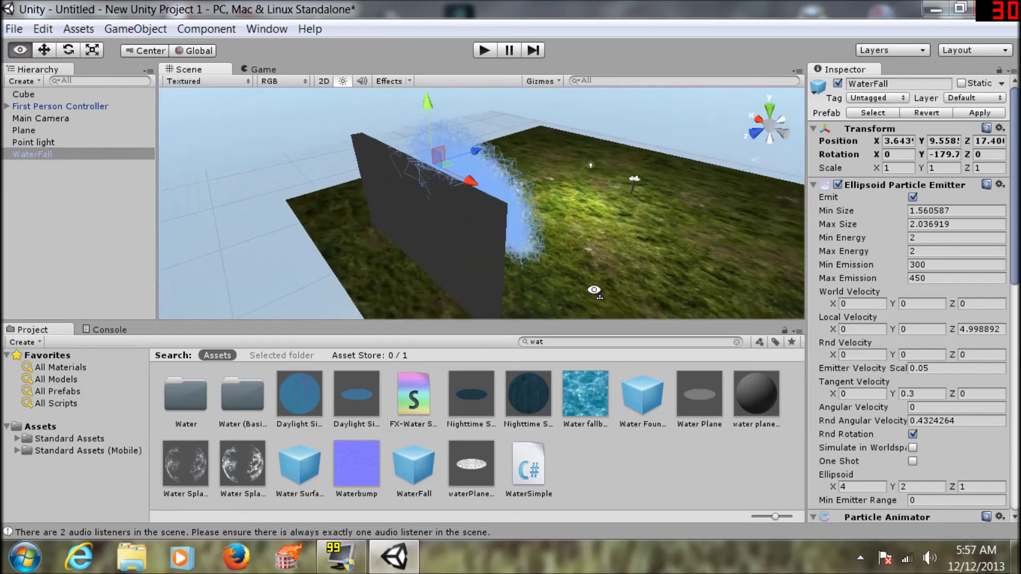
alt+drag(494, 266, 427, 244)
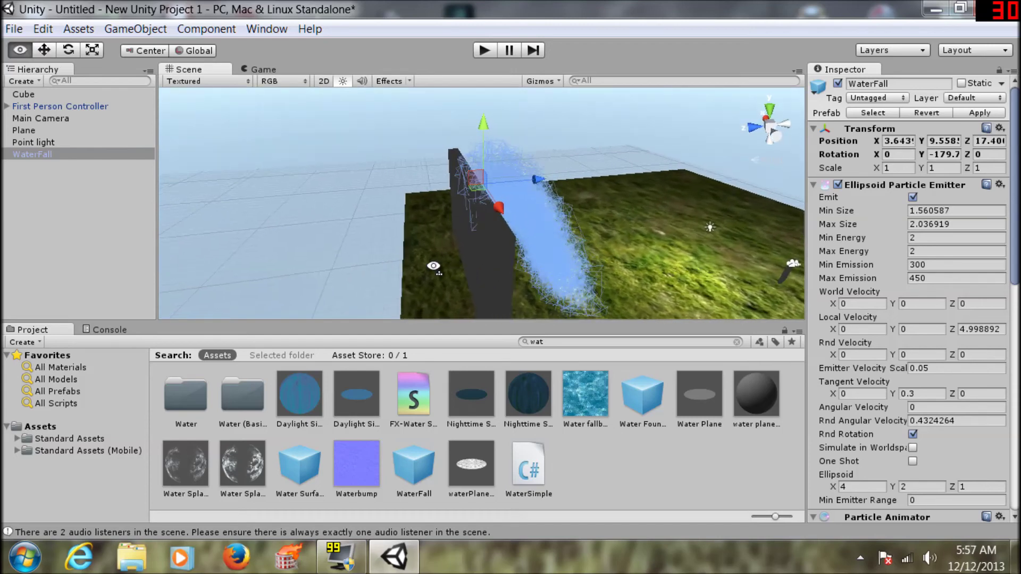
mouse_move(500, 192)
alt+mouse_down()
mouse_move(612, 235)
mouse_move(574, 224)
alt+mouse_up()
click(484, 51)
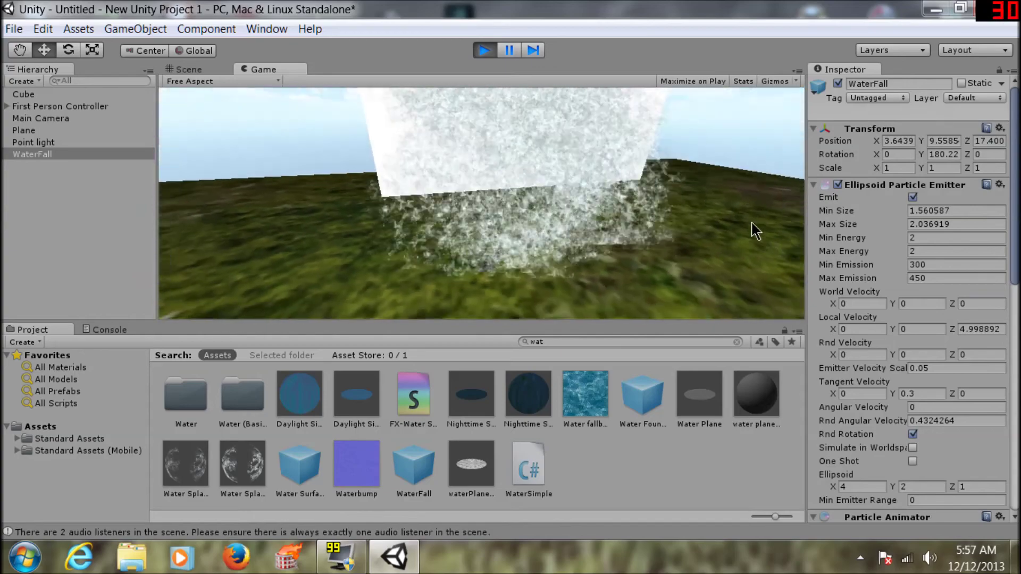
click(484, 50)
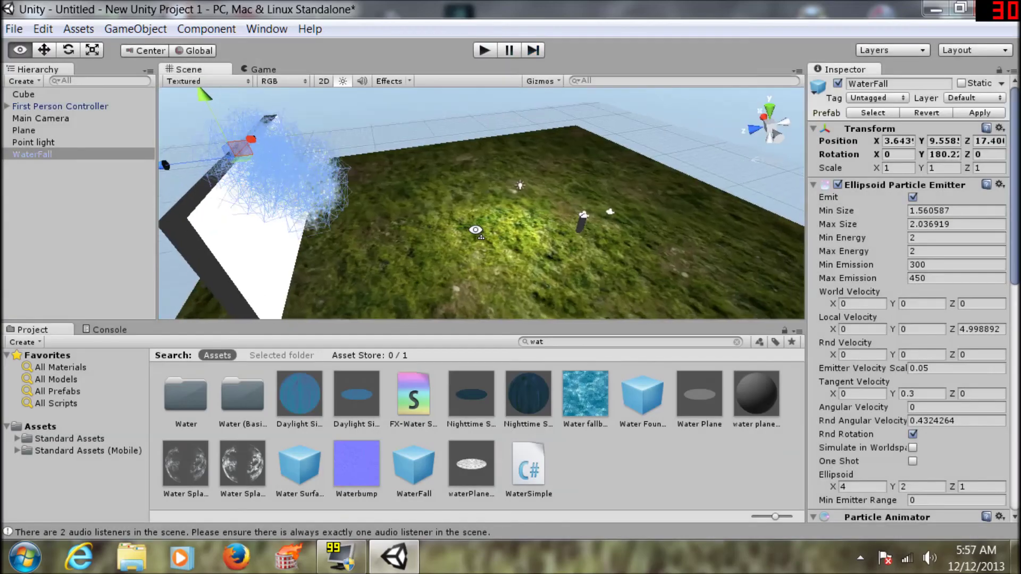
List All Materials and All Models assets in the Project browser
alt+drag(341, 226, 286, 262)
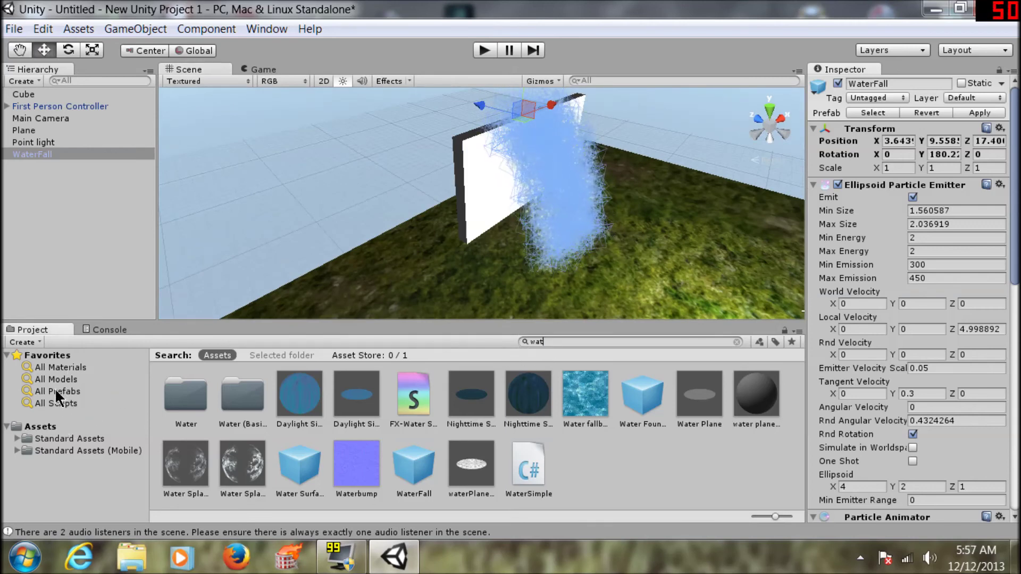
click(74, 370)
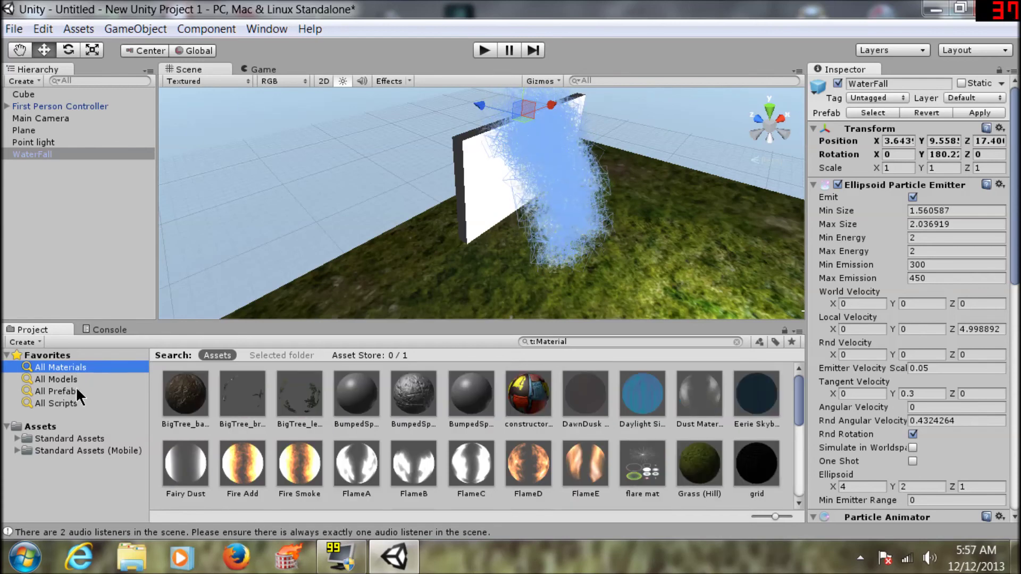
click(78, 381)
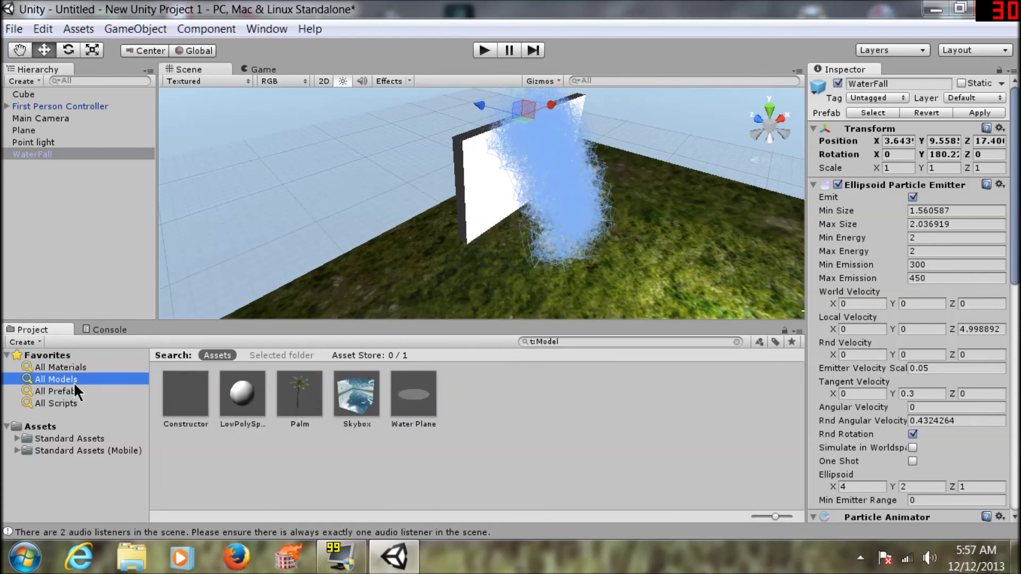
Search the Project assets for 'clif' and drag the Cliff texture toward the wall
click(548, 342)
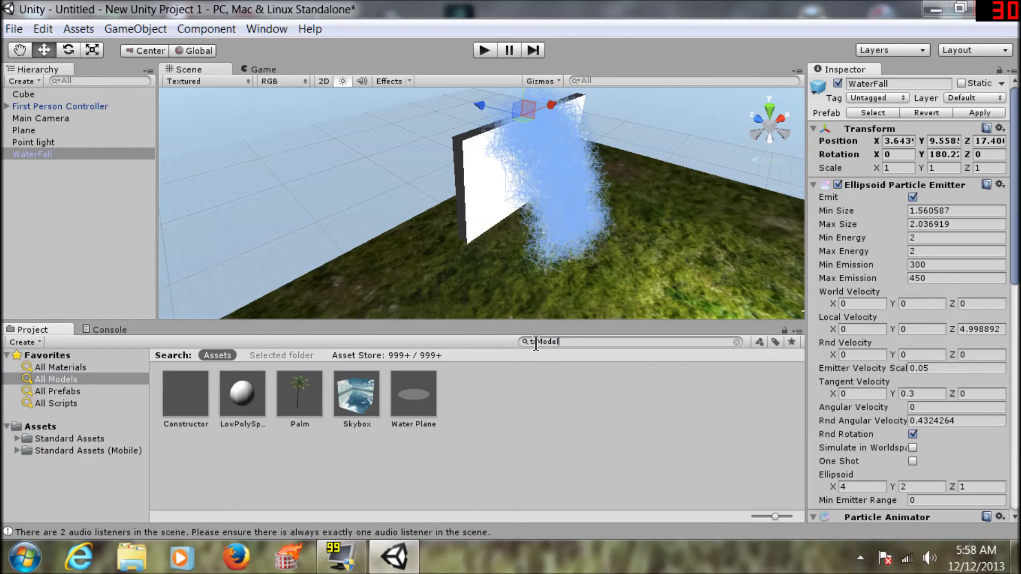
key(BackSpace)
key(BackSpace)
key(BackSpace)
key(BackSpace)
key(BackSpace)
key(BackSpace)
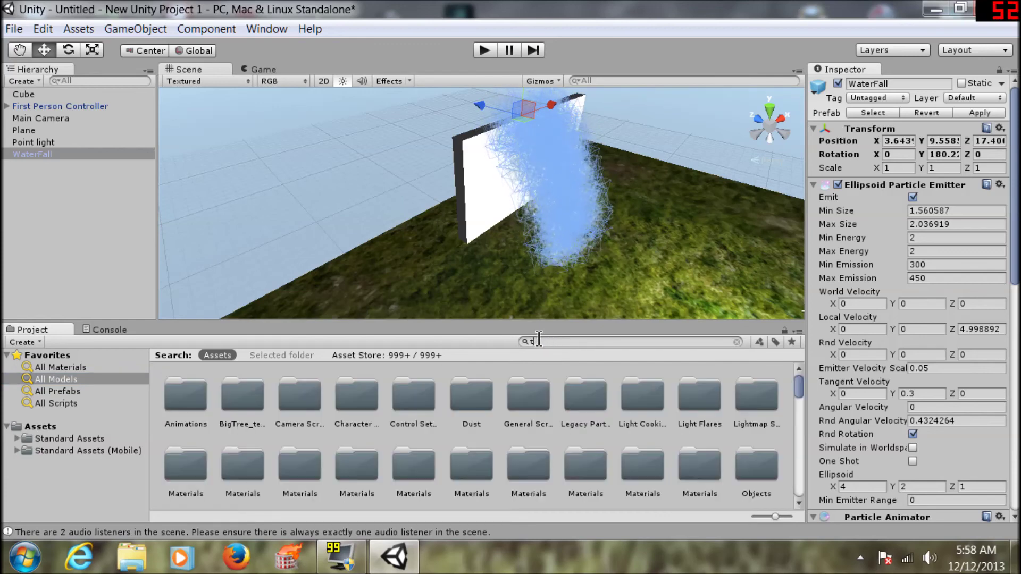
text(cli)
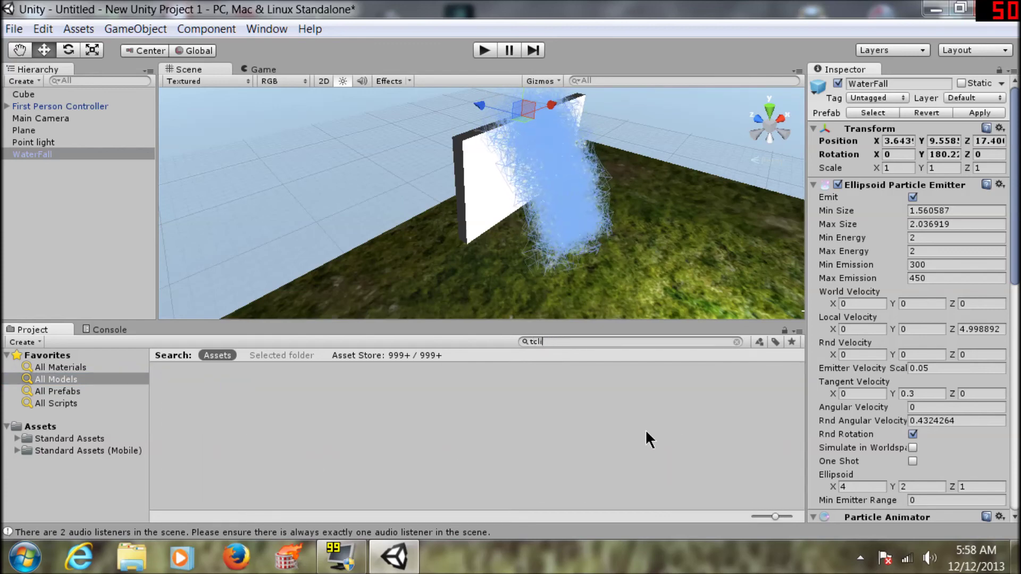
key(BackSpace)
key(BackSpace)
key(BackSpace)
key(BackSpace)
text(c)
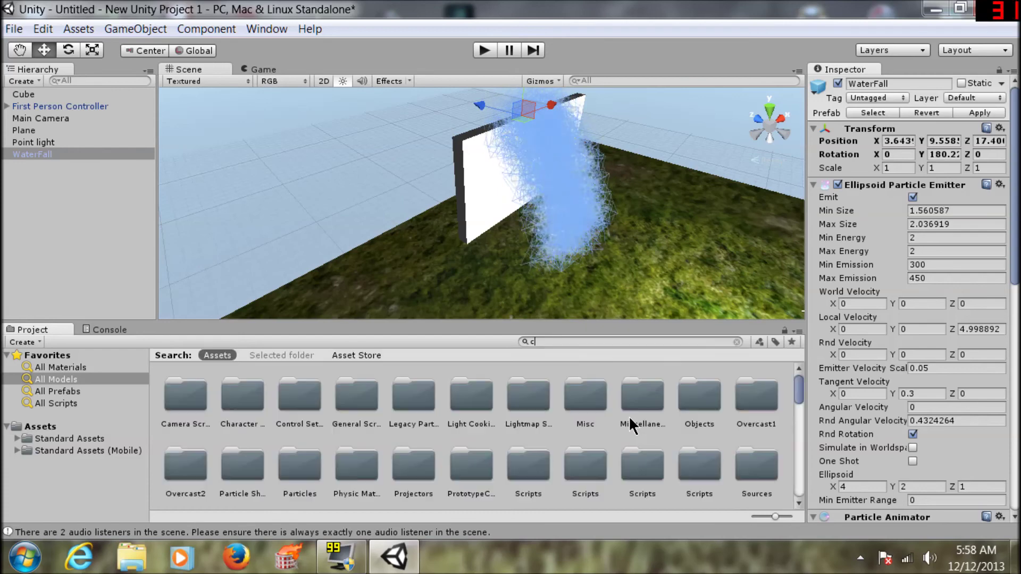
text(lif)
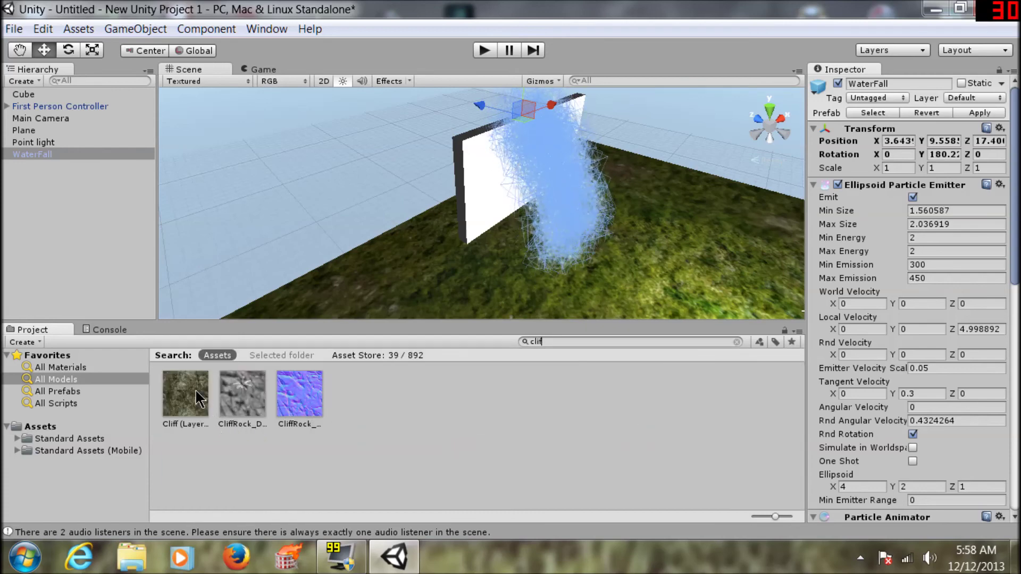
drag(184, 399, 487, 190)
Apply the Cliff texture to the wall and shift the WaterFall to X 5.5674
mouse_move(429, 224)
alt+mouse_down()
mouse_move(614, 180)
mouse_move(606, 151)
mouse_move(468, 166)
mouse_move(331, 200)
mouse_move(262, 184)
mouse_move(356, 148)
alt+mouse_up()
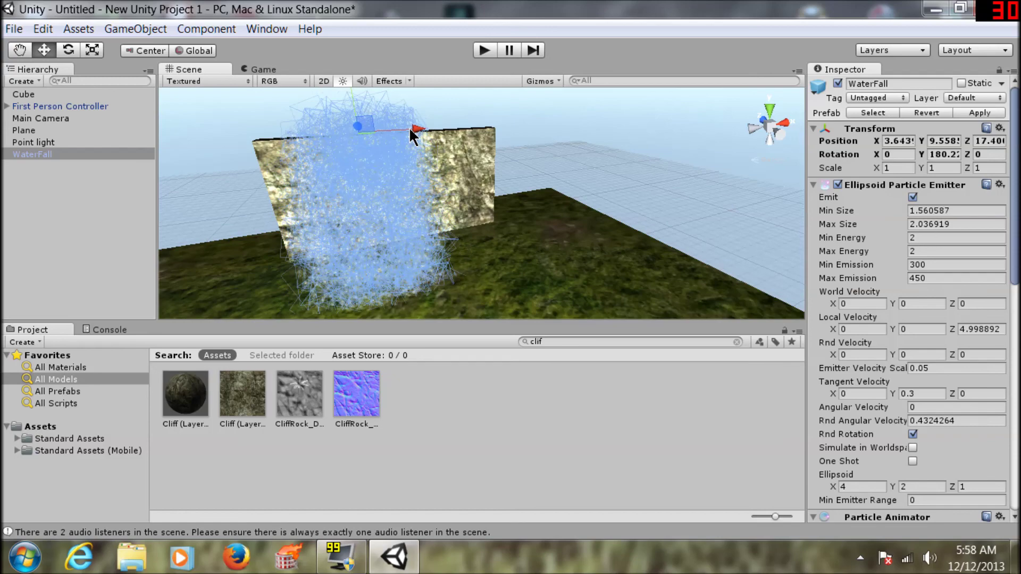
mouse_move(426, 126)
mouse_down()
mouse_move(463, 127)
mouse_move(440, 139)
mouse_up()
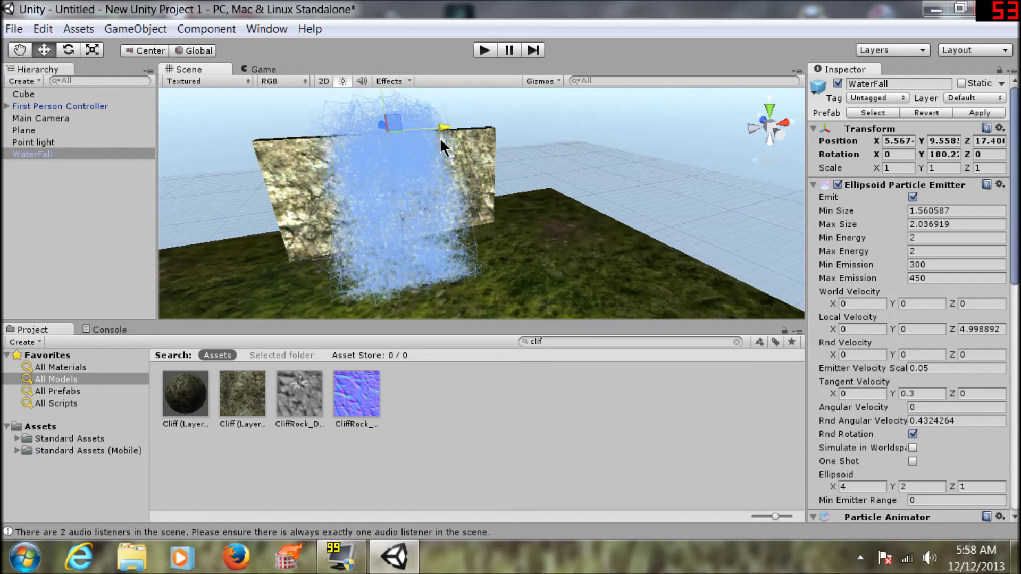
click(479, 48)
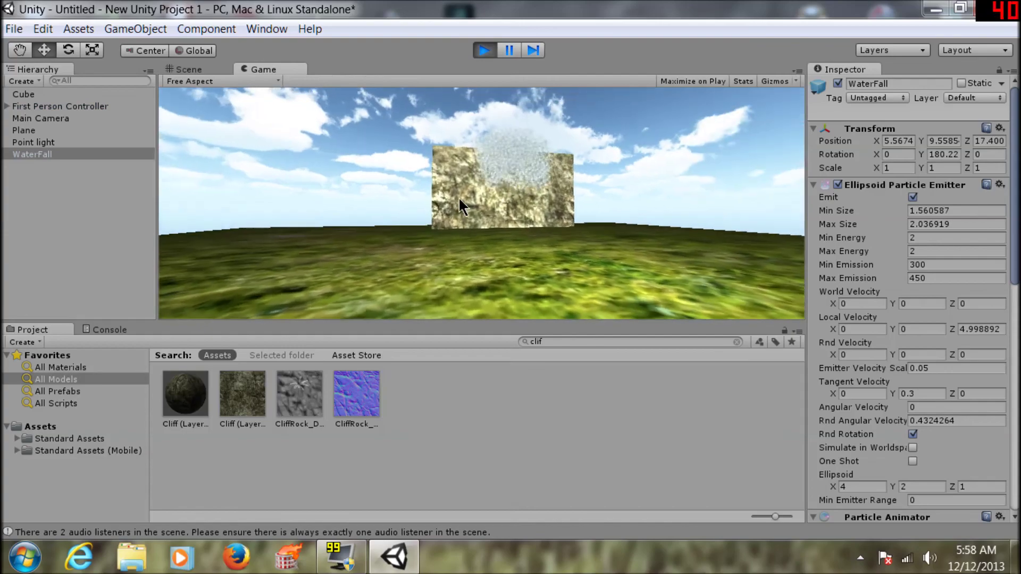
Walk the first-person player forward up to the cliff wall and waterfall
key(w)
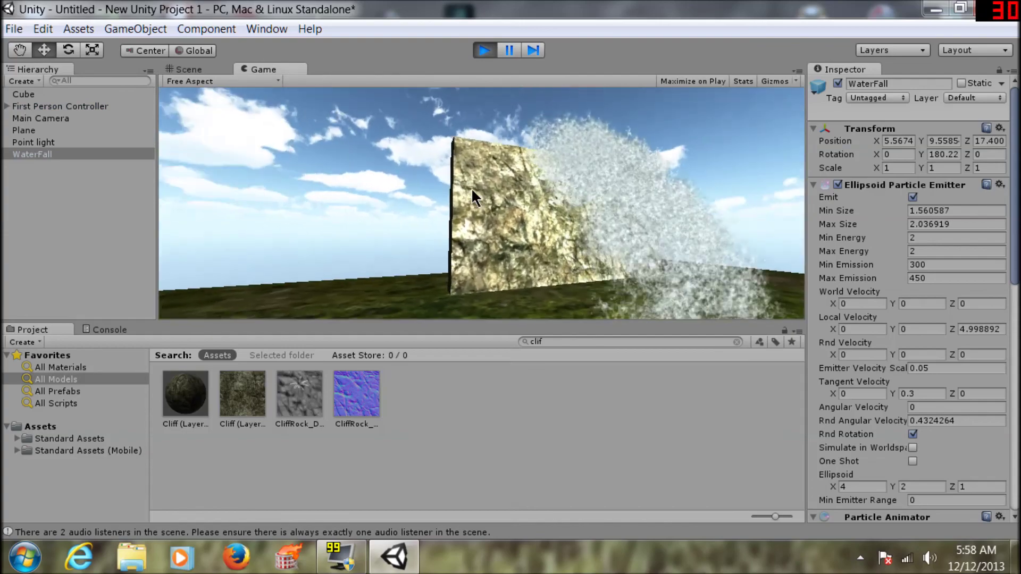
key(w)
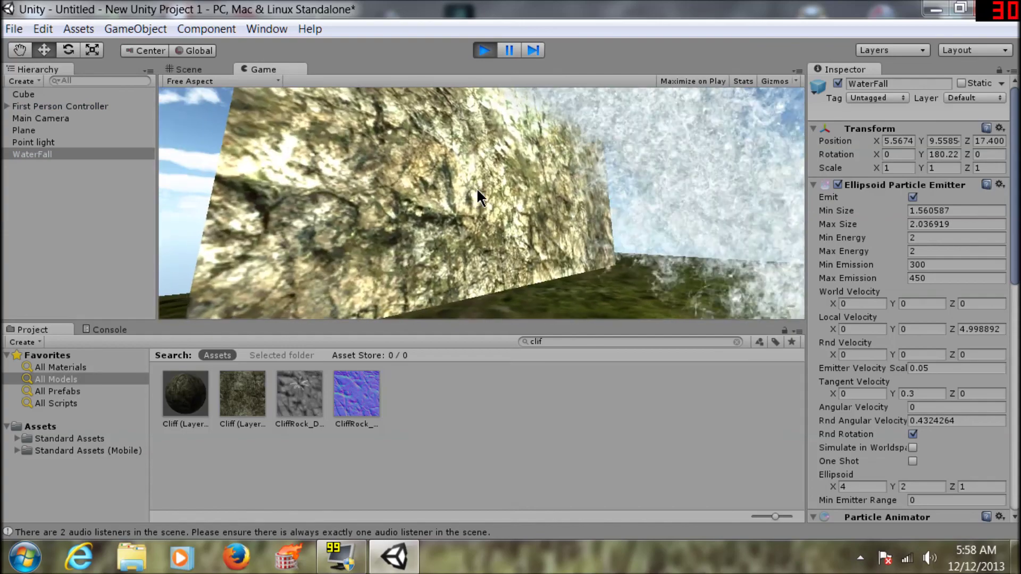